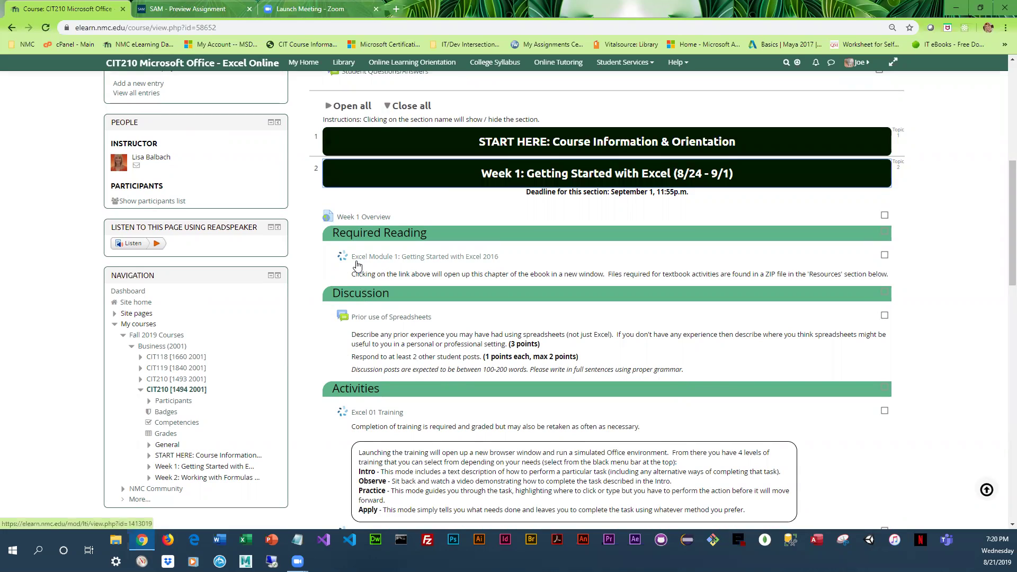
Step: Open the Excel Module 1 reading from Week 1, return to the course page and look over the Week 1 resources
left_click(399, 258)
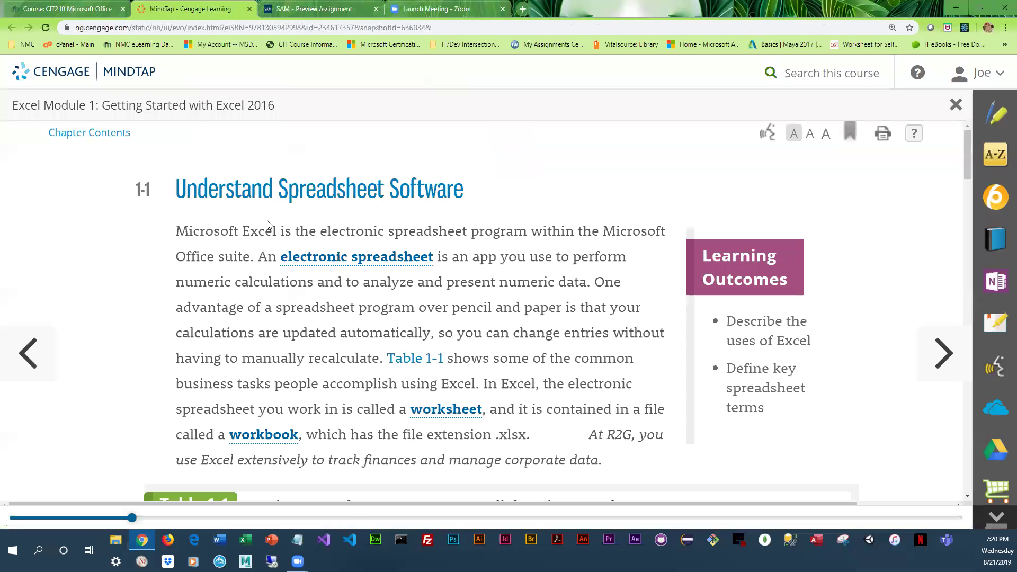
left_click(74, 9)
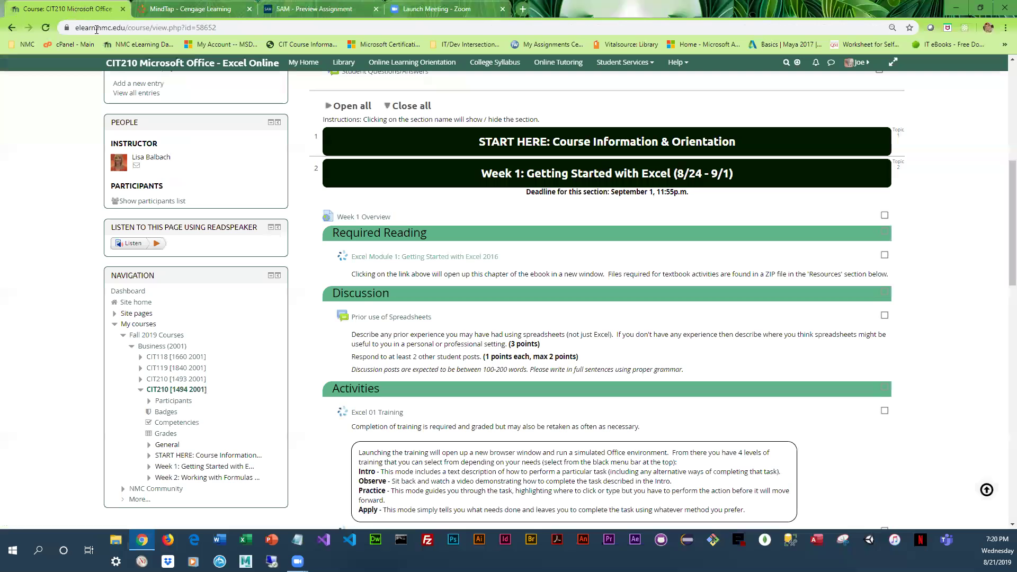
scroll(406, 406, "down", 7)
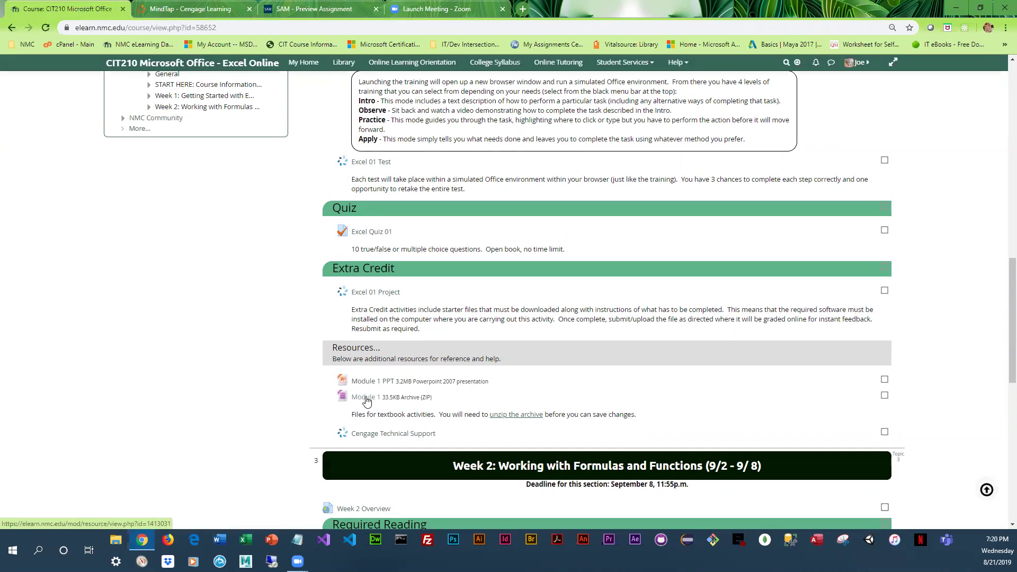
scroll(365, 400, "up", 8)
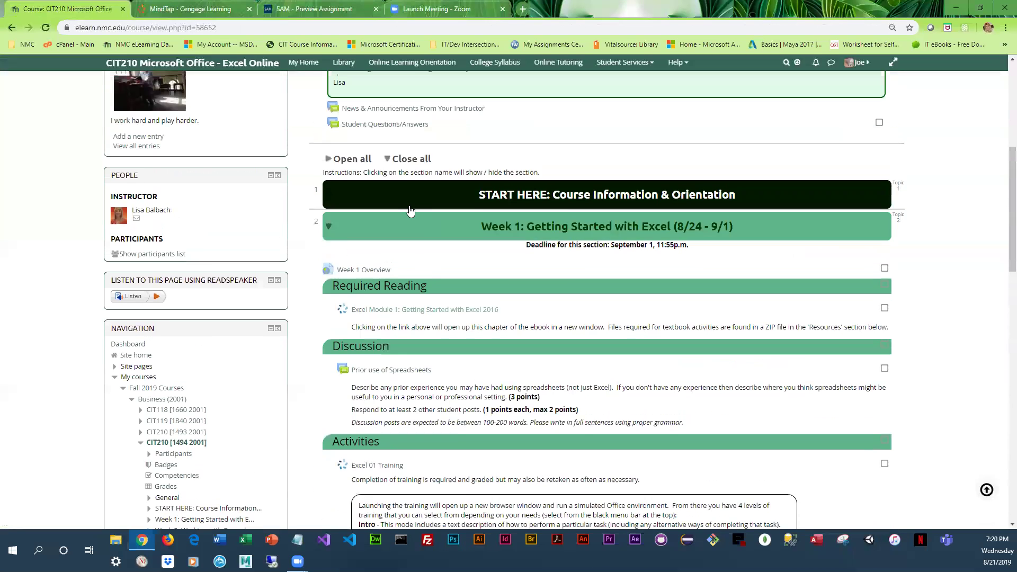
Step: Expand the START HERE: Course Information & Orientation section to view its contents, collapse it, and look over the Week 1 items
left_click(331, 198)
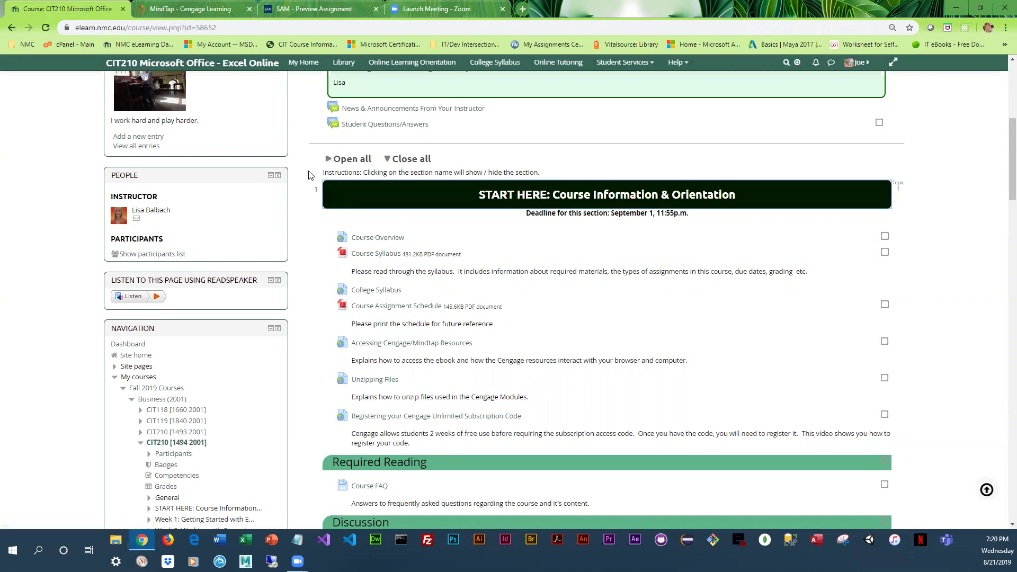
left_click(350, 202)
scroll(348, 411, "down", 2)
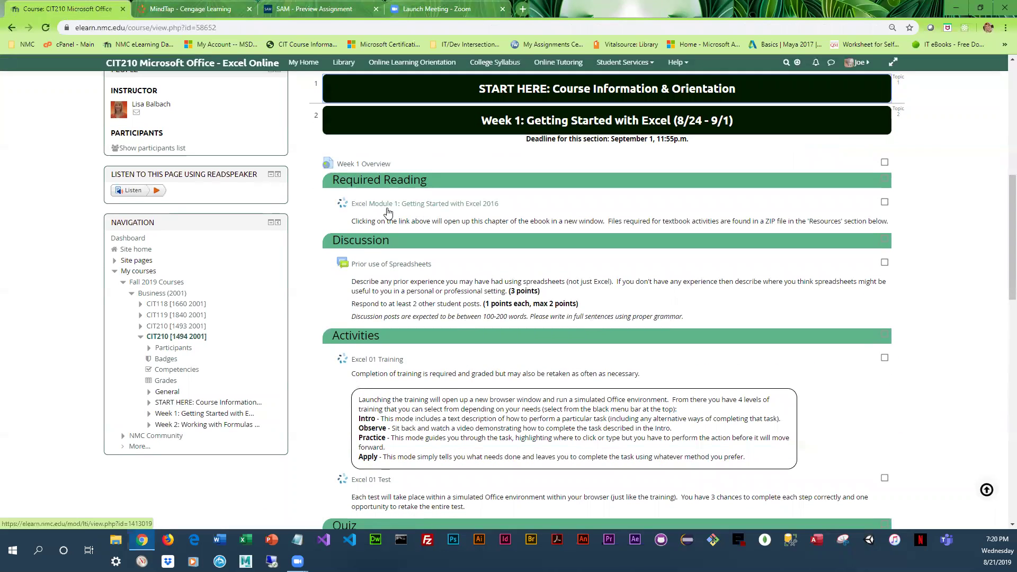
scroll(385, 476, "down", 5)
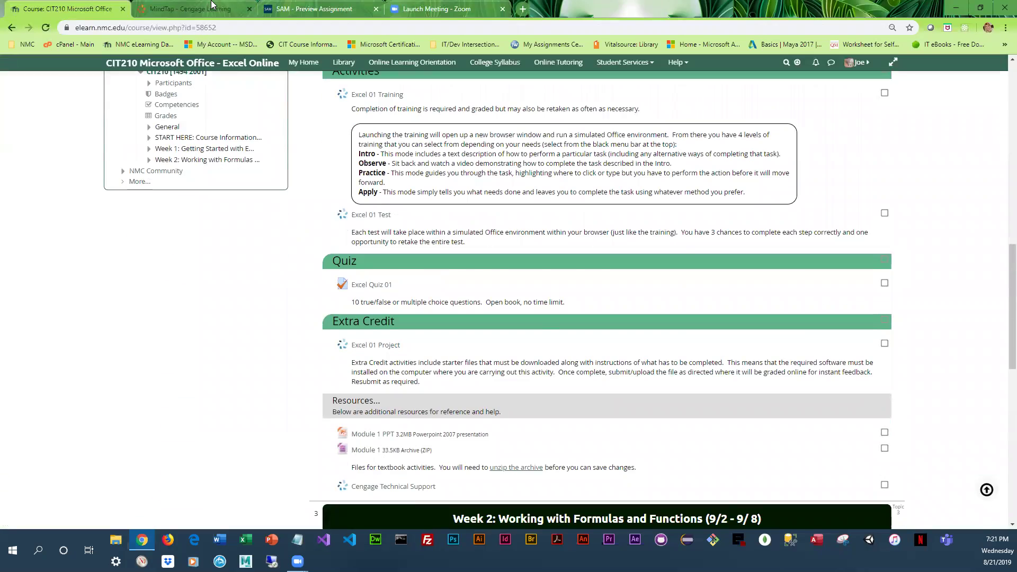
Step: Return to the Module 1 ebook and look through section 1-1, Understand Spreadsheet Software, including its worksheet figures
left_click(211, 9)
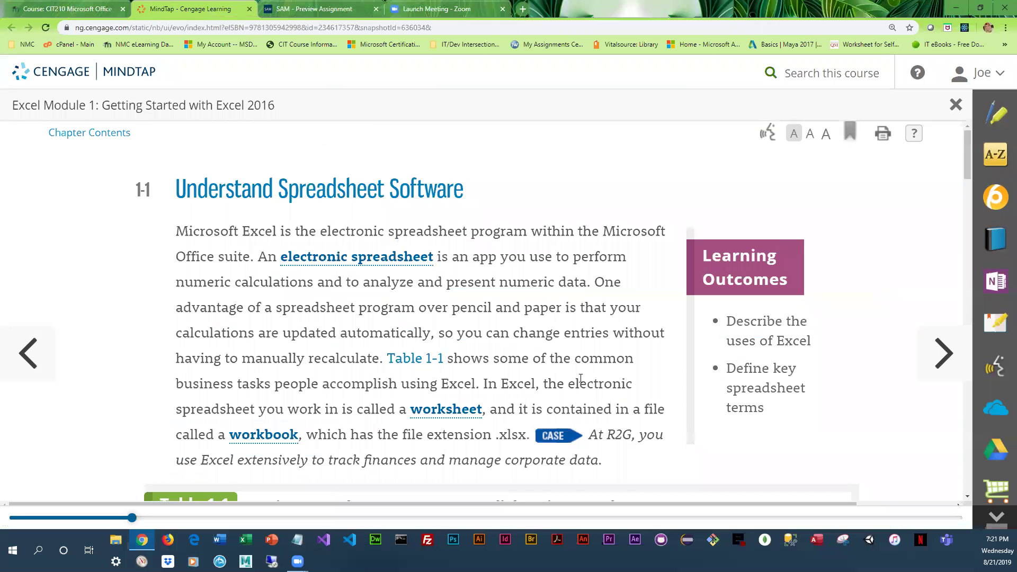
scroll(423, 428, "down", 3)
scroll(413, 426, "down", 6)
scroll(413, 426, "down", 6)
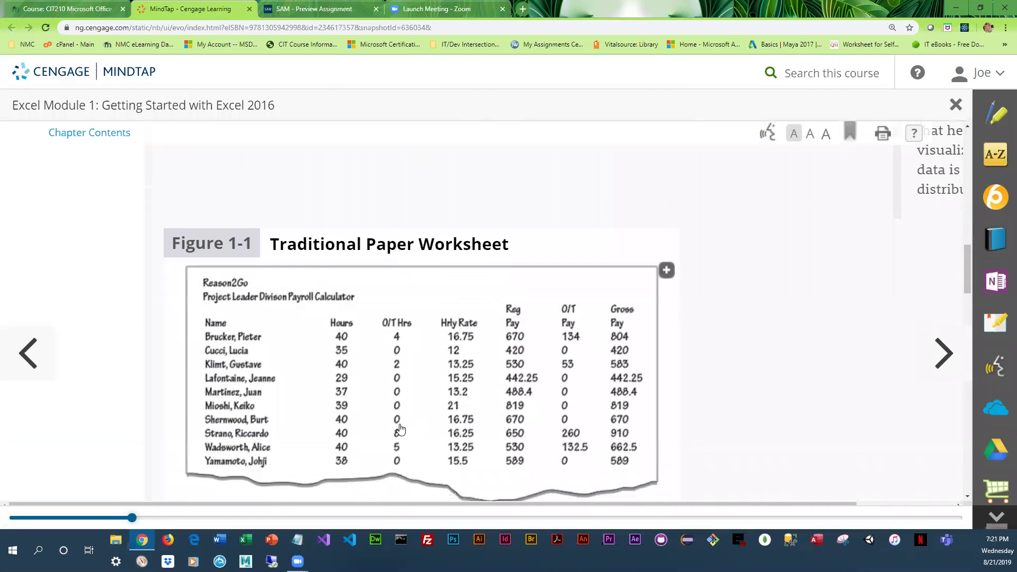
scroll(488, 338, "down", 1)
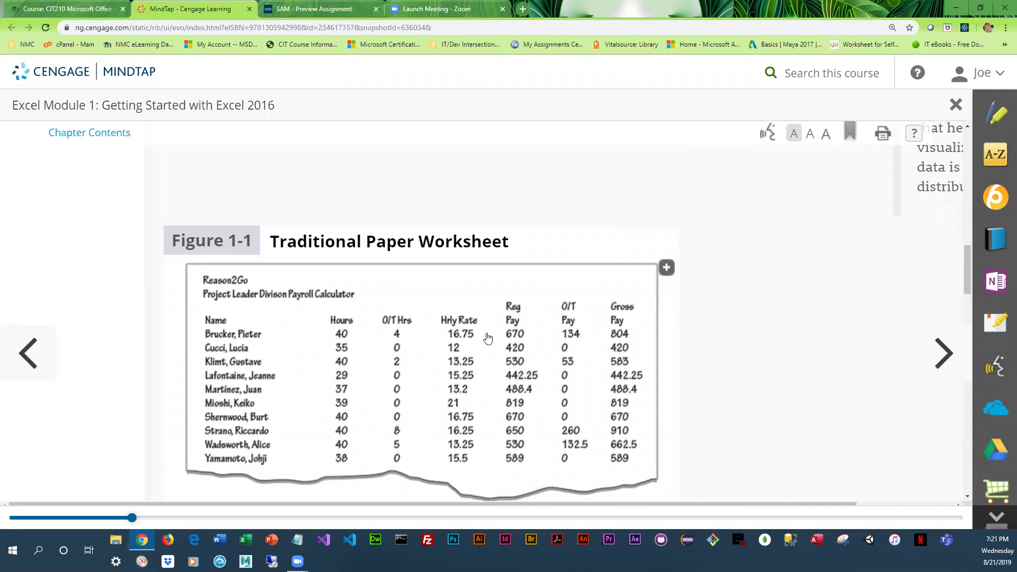
scroll(488, 339, "down", 7)
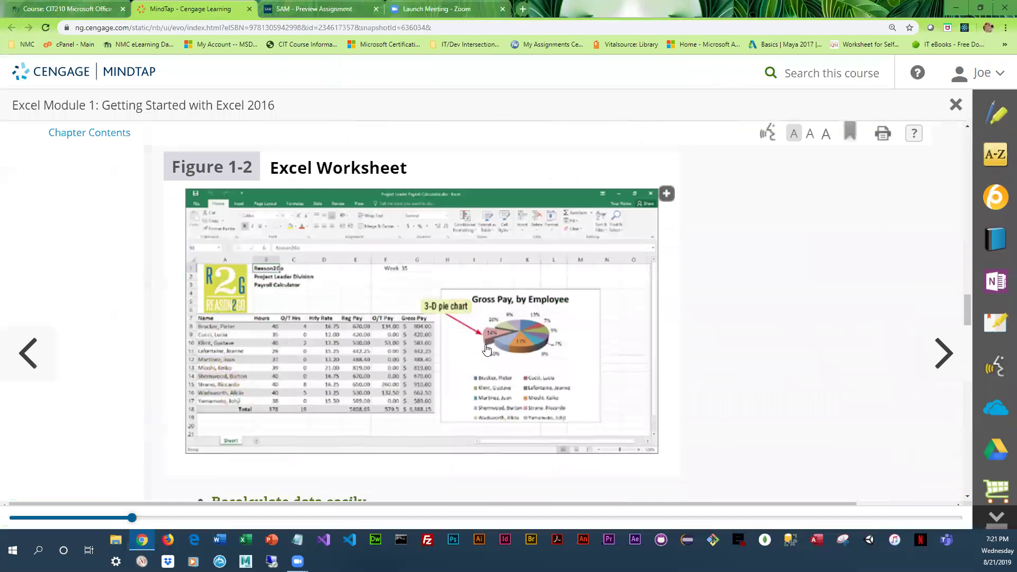
scroll(487, 350, "down", 3)
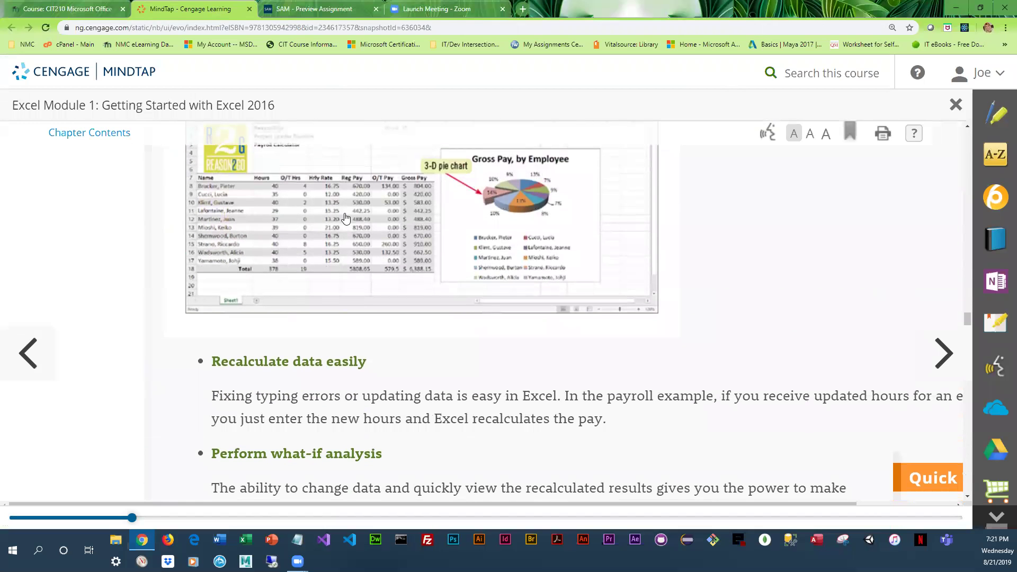
scroll(370, 302, "down", 10)
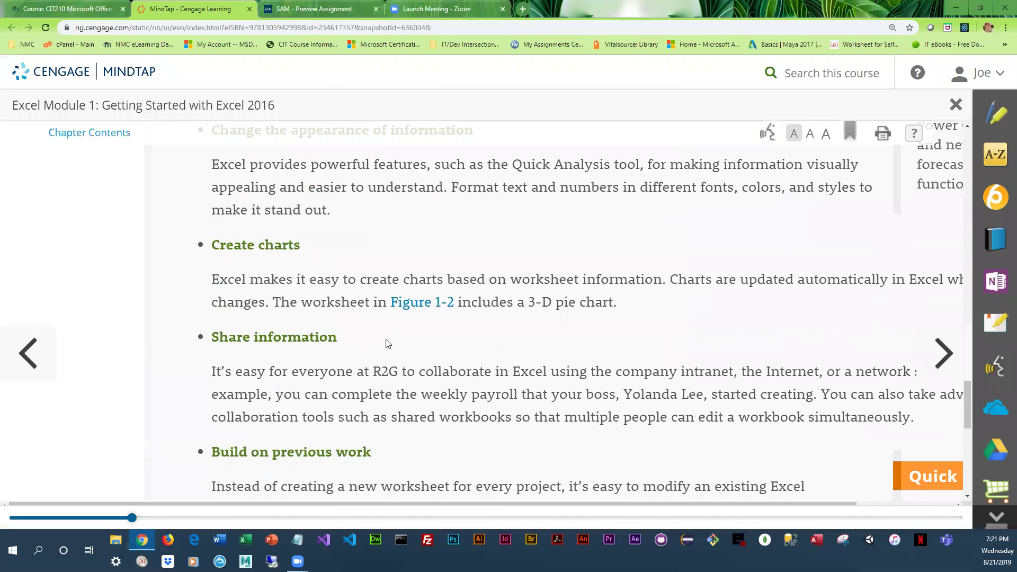
scroll(385, 343, "down", 7)
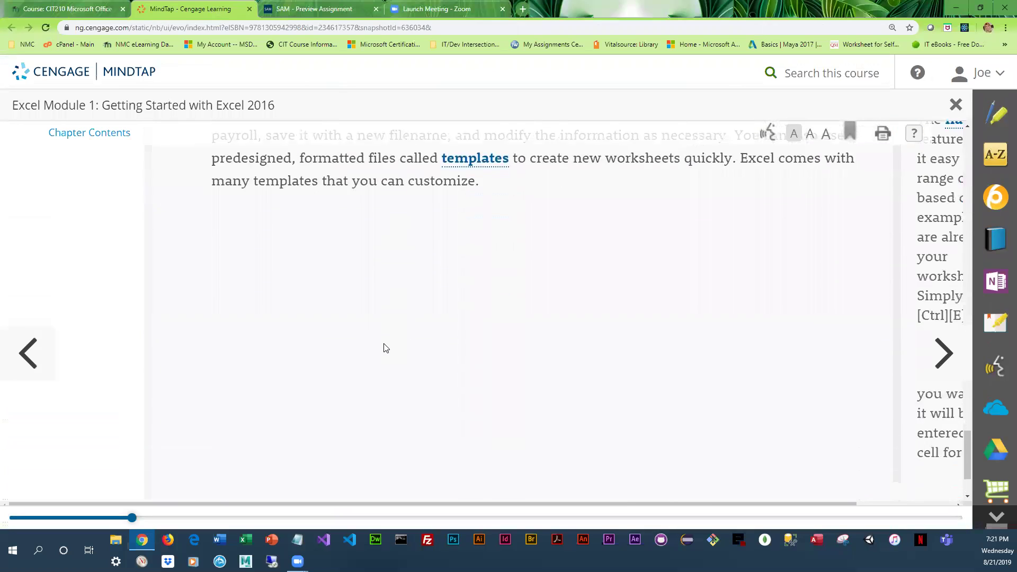
scroll(688, 356, "up", 12)
scroll(689, 355, "up", 15)
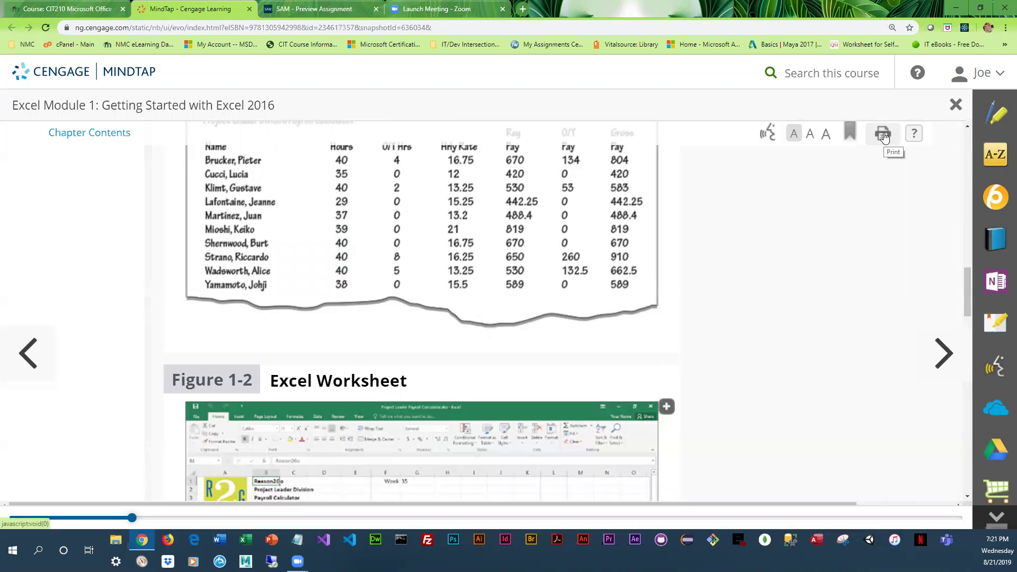
Step: Advance to section 1-2, Identify Excel 2016 Window Components, examine its videos and Steps, and close the ebook
left_click(940, 359)
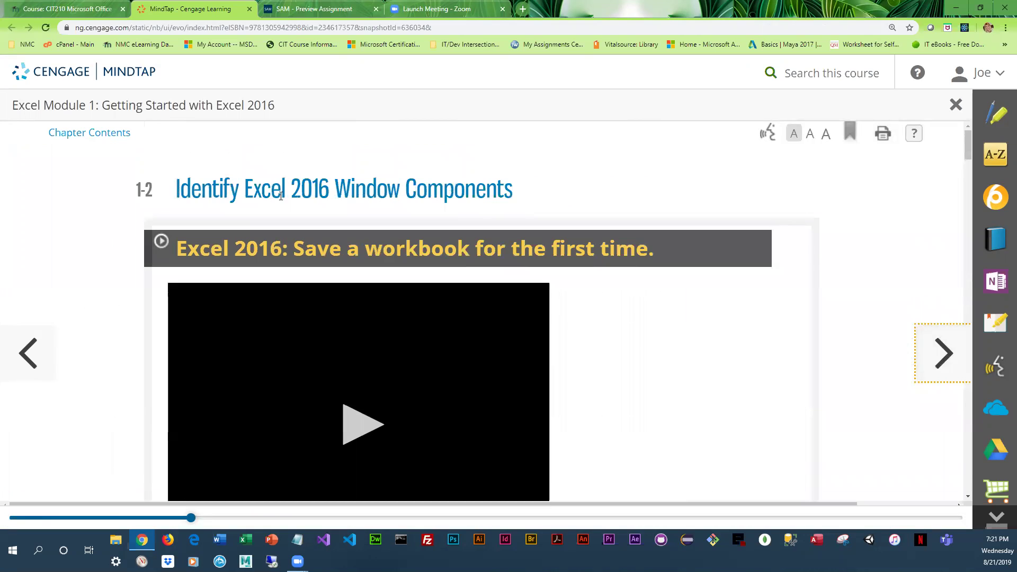
scroll(370, 397, "down", 2)
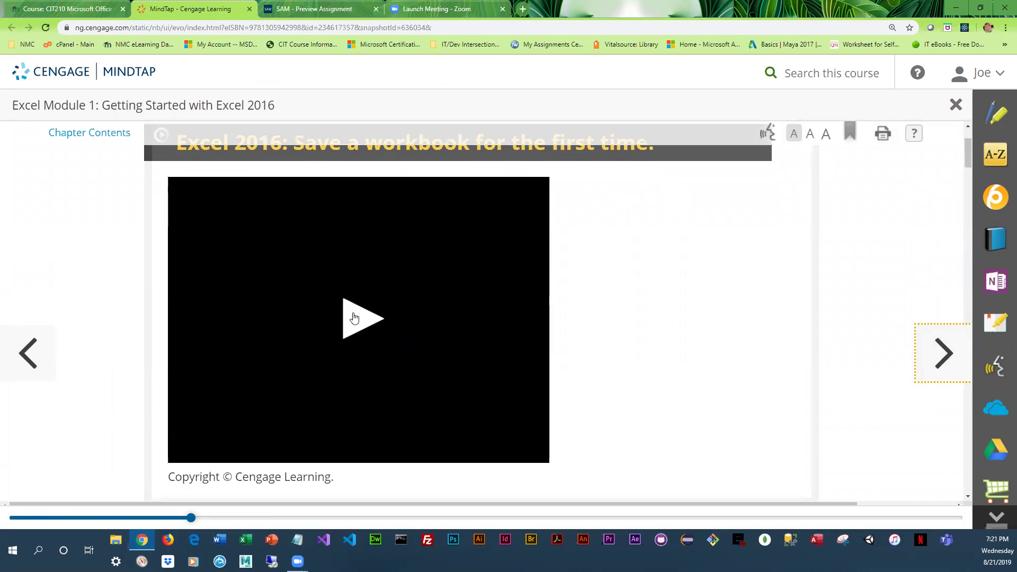
scroll(613, 344, "down", 12)
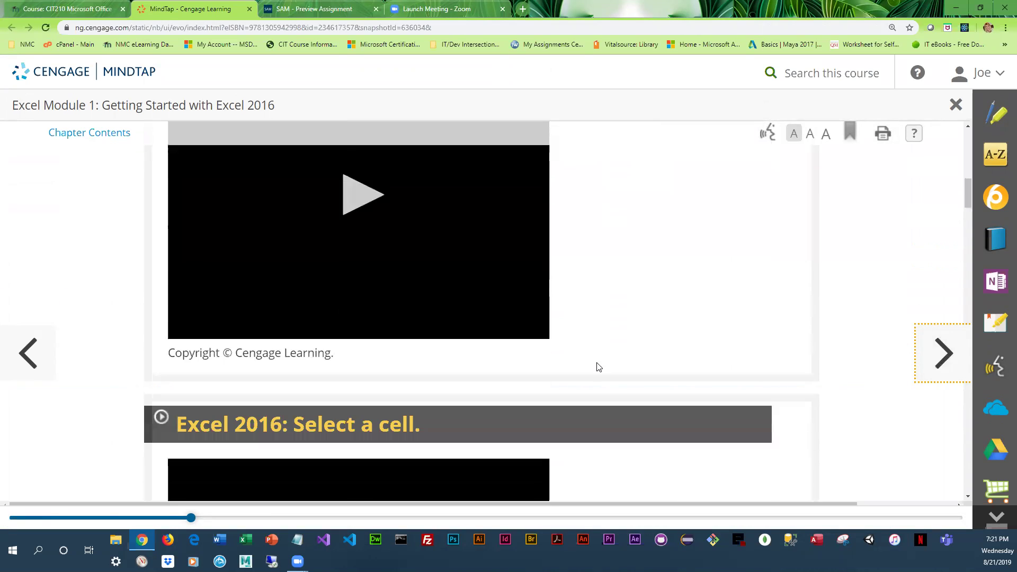
scroll(598, 368, "down", 12)
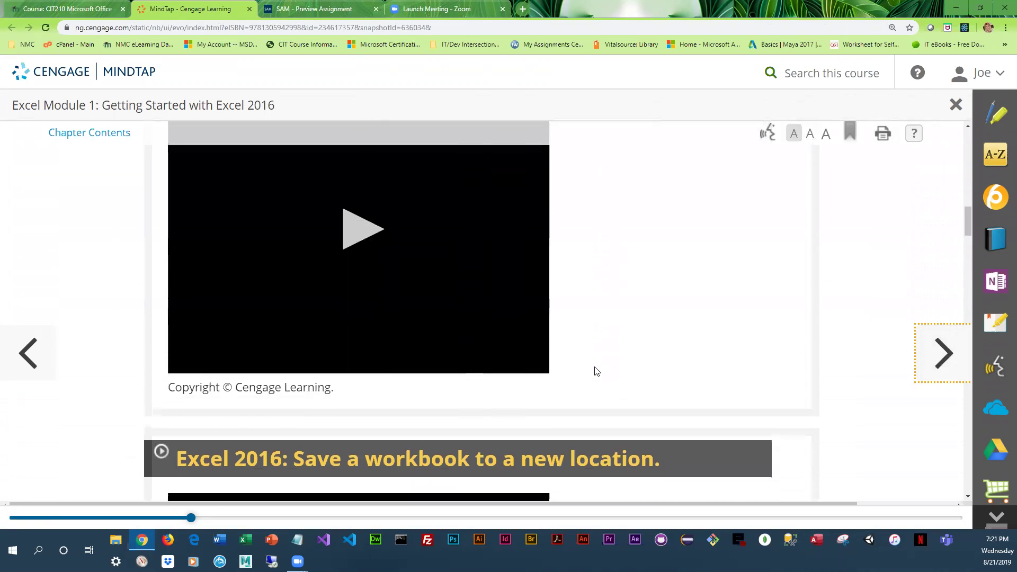
scroll(596, 375, "down", 6)
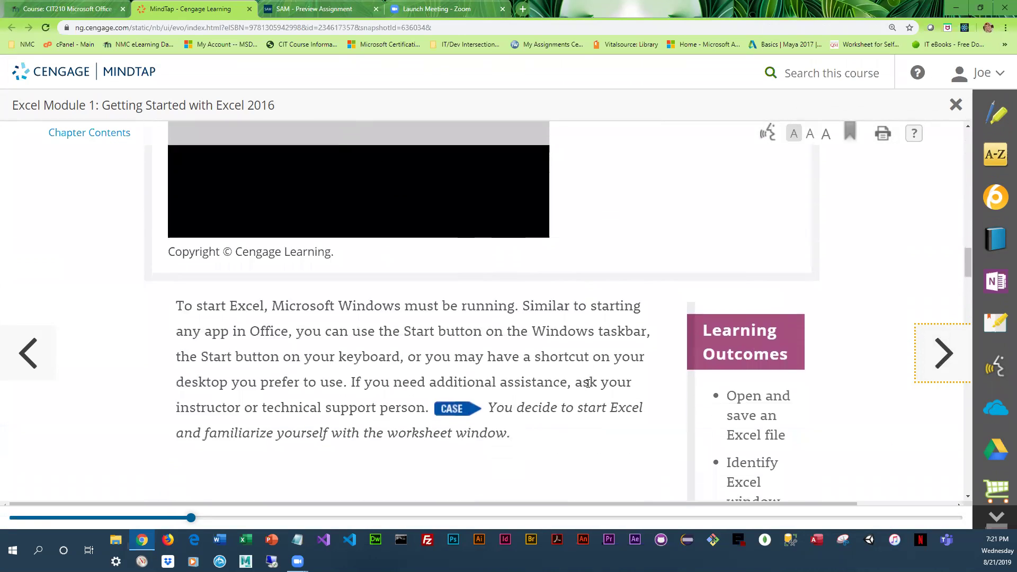
scroll(579, 401, "down", 2)
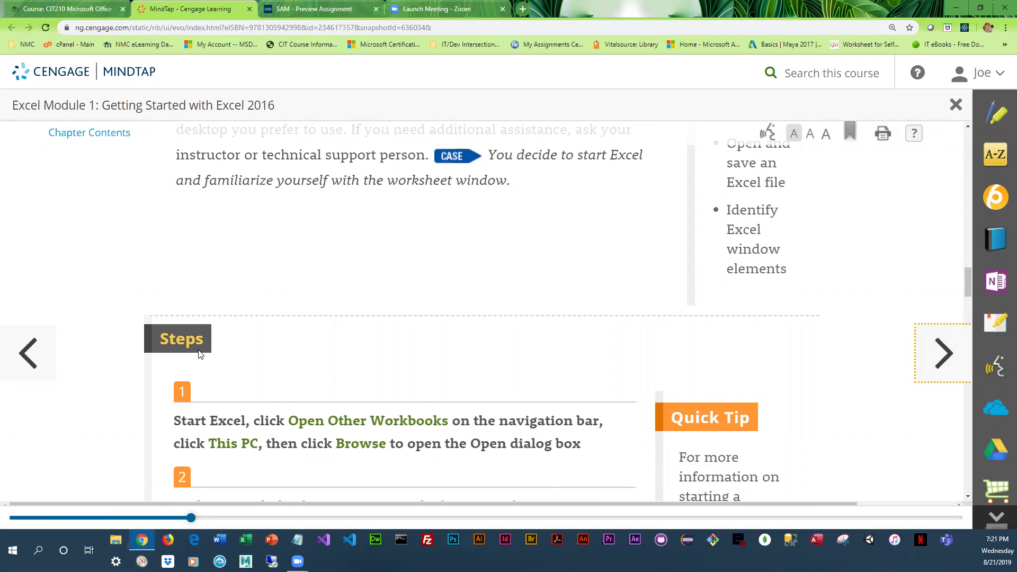
scroll(200, 354, "down", 3)
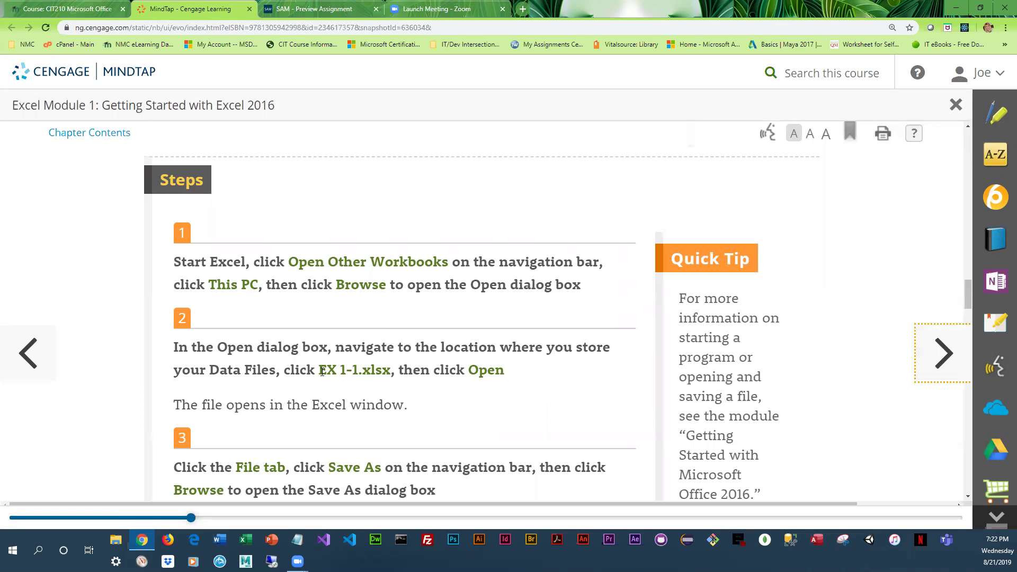
left_click(249, 9)
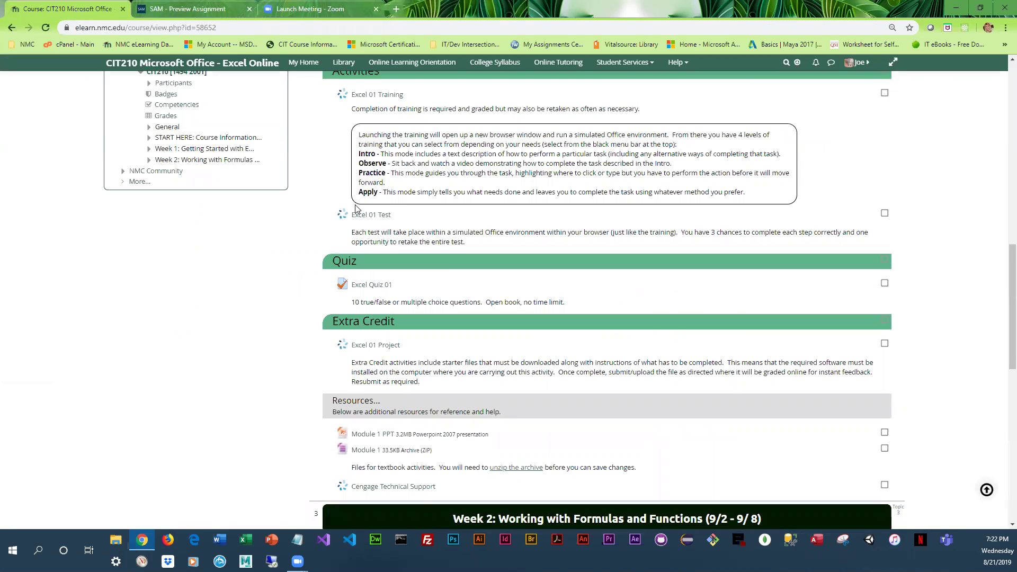
Step: Launch Excel 01 Training from the Week 1 activities and start it in a maximized window
scroll(356, 212, "up", 5)
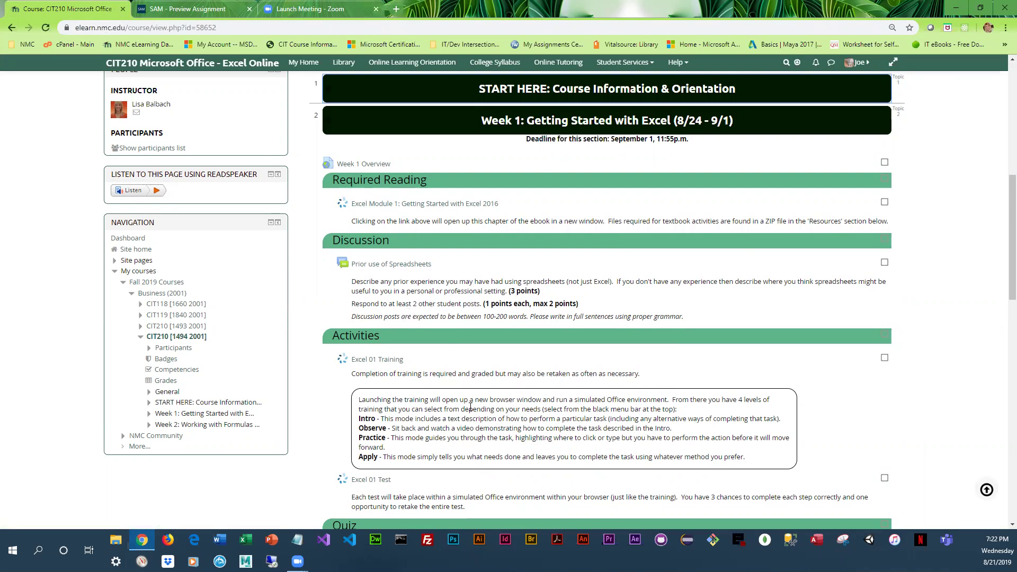
scroll(471, 408, "down", 3)
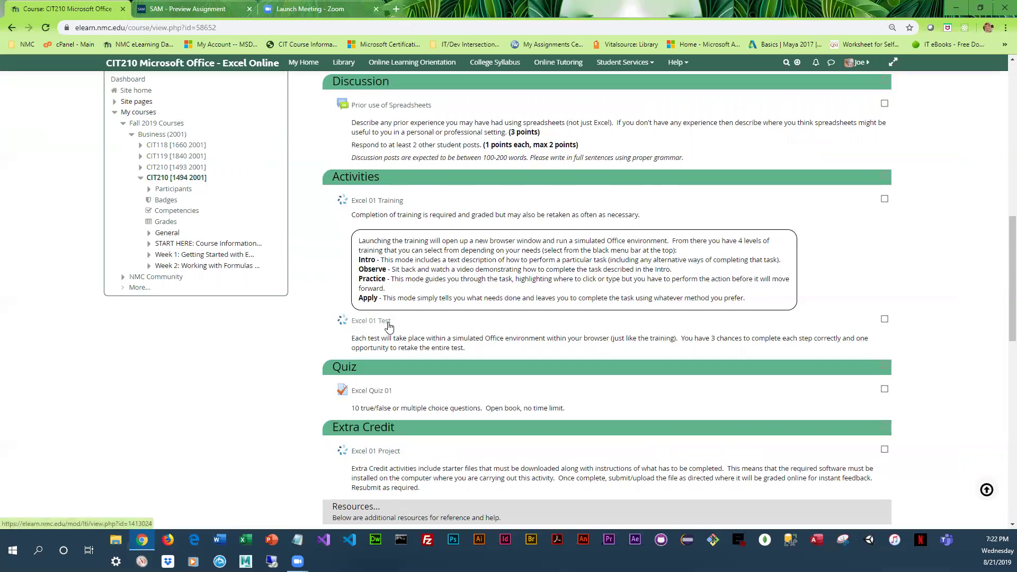
left_click(392, 202)
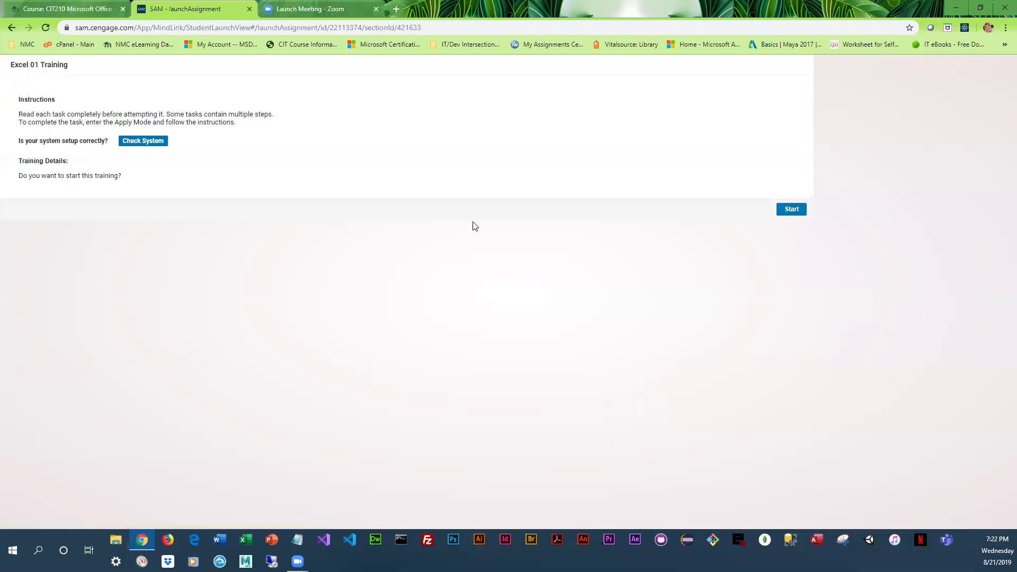
left_click(794, 211)
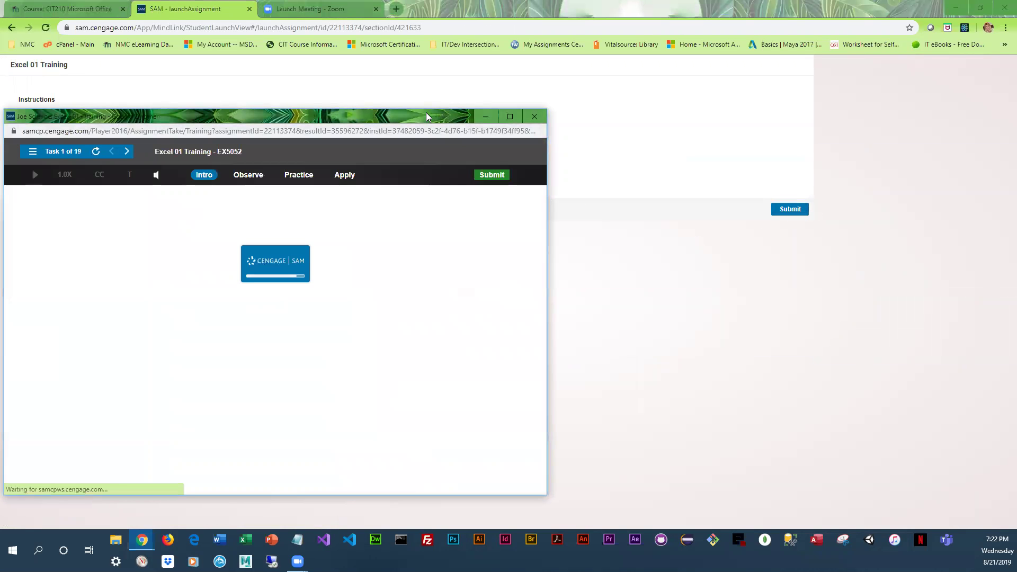
left_click_drag(429, 116, 431, 116)
double_click(432, 116)
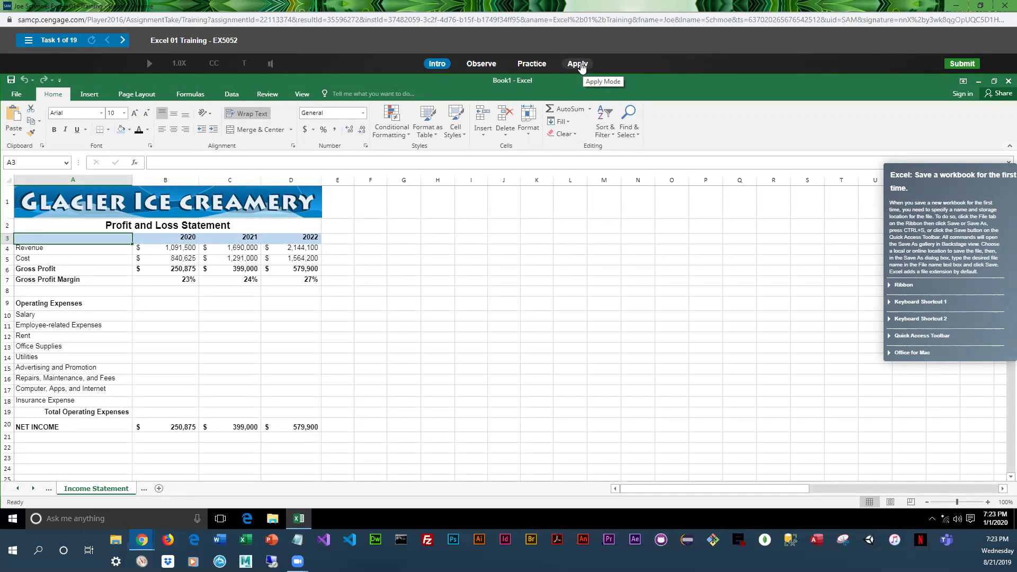
Step: Complete Task 1 in Apply mode by saving the workbook as Employees in the Documents folder
left_click(578, 64)
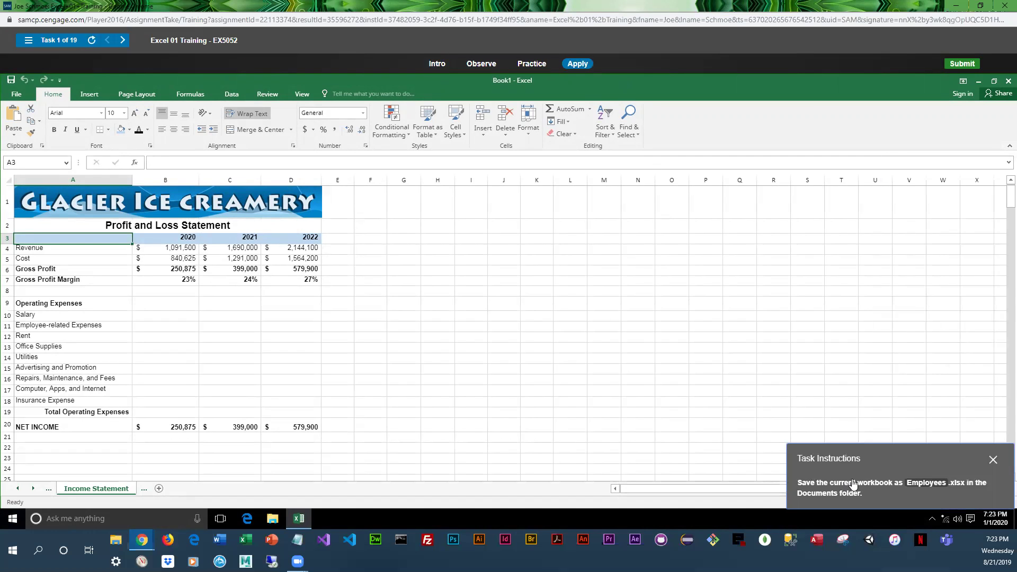
left_click(18, 95)
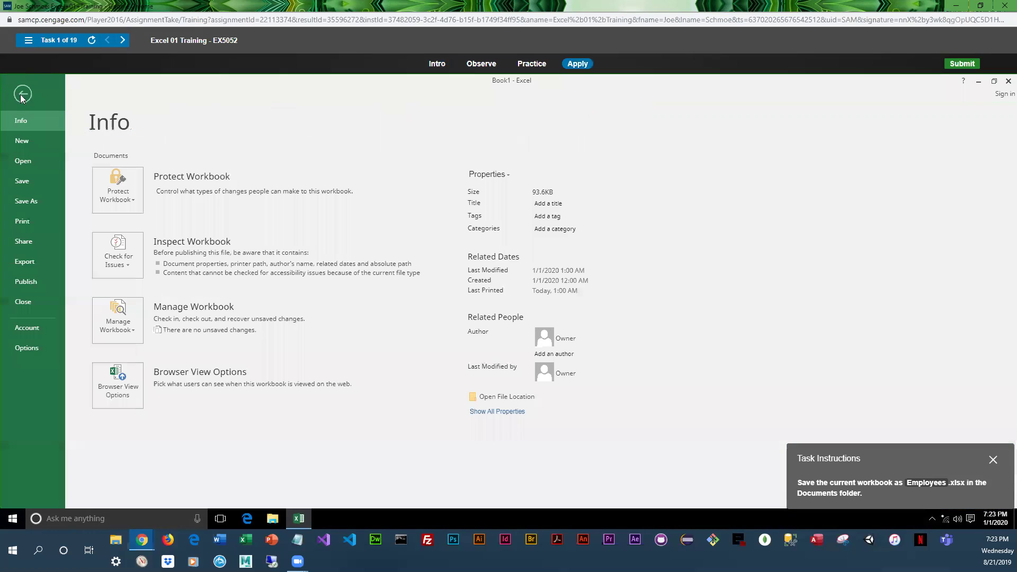
left_click(25, 202)
left_click(287, 181)
type("Employees")
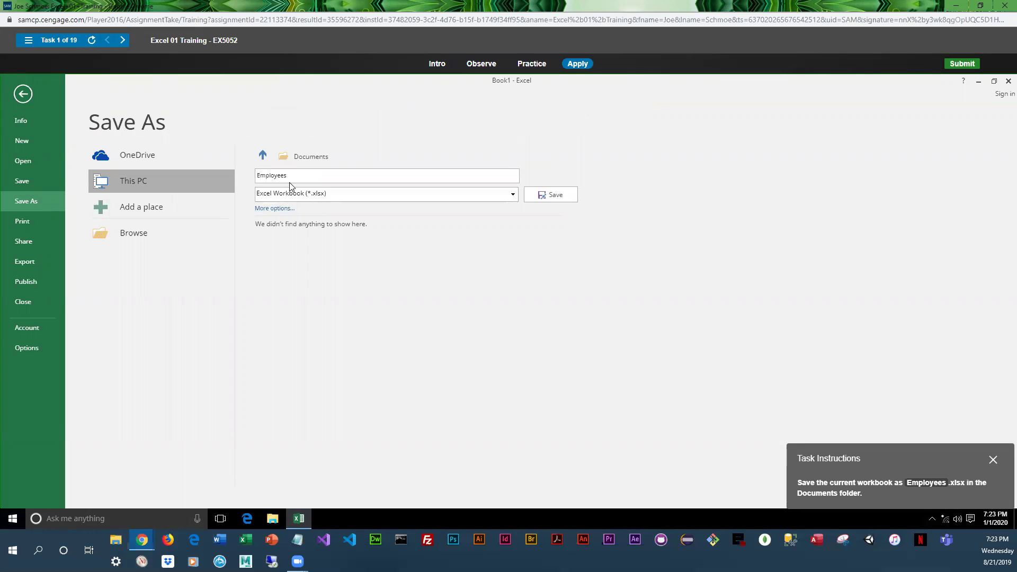
left_click(552, 195)
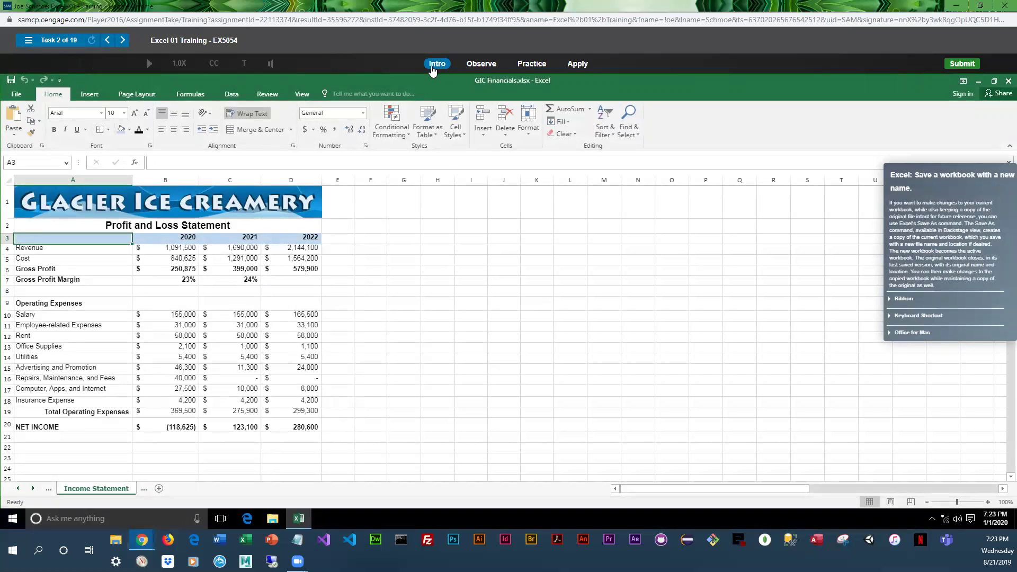
Step: View the Ribbon instructions for Task 2 in Intro mode and look at its Observe and Practice modes
left_click(898, 315)
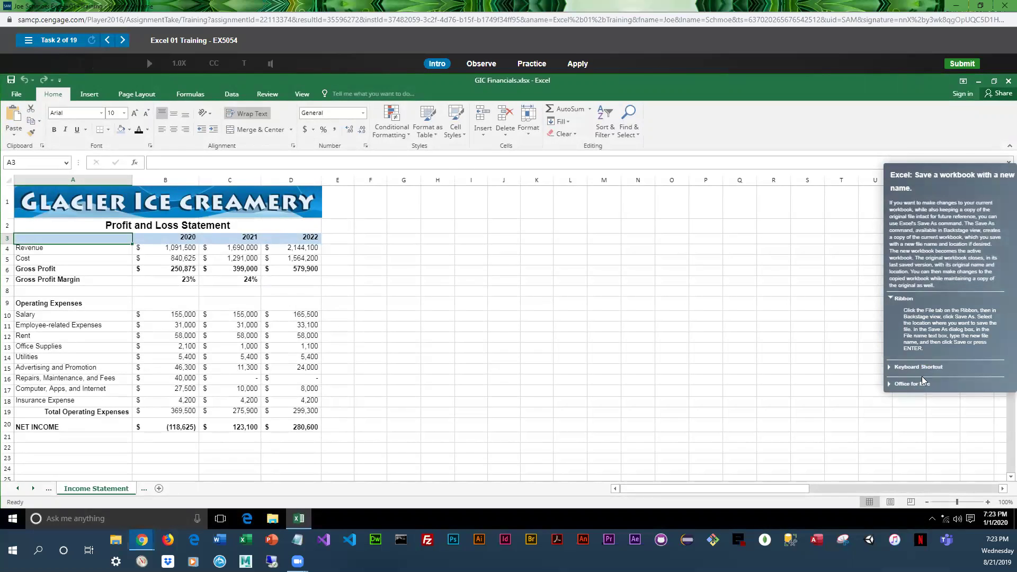
left_click(475, 66)
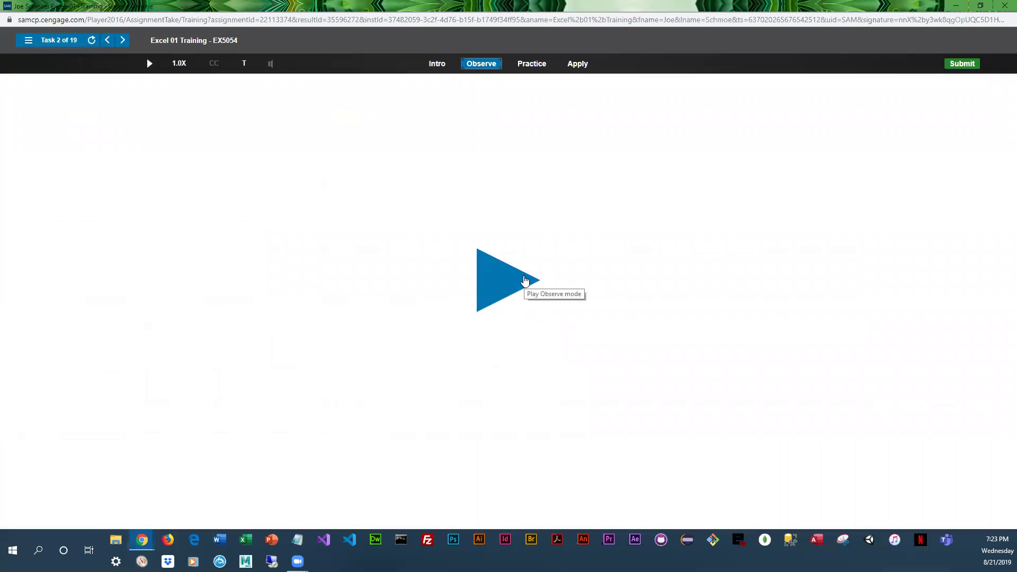
left_click(534, 65)
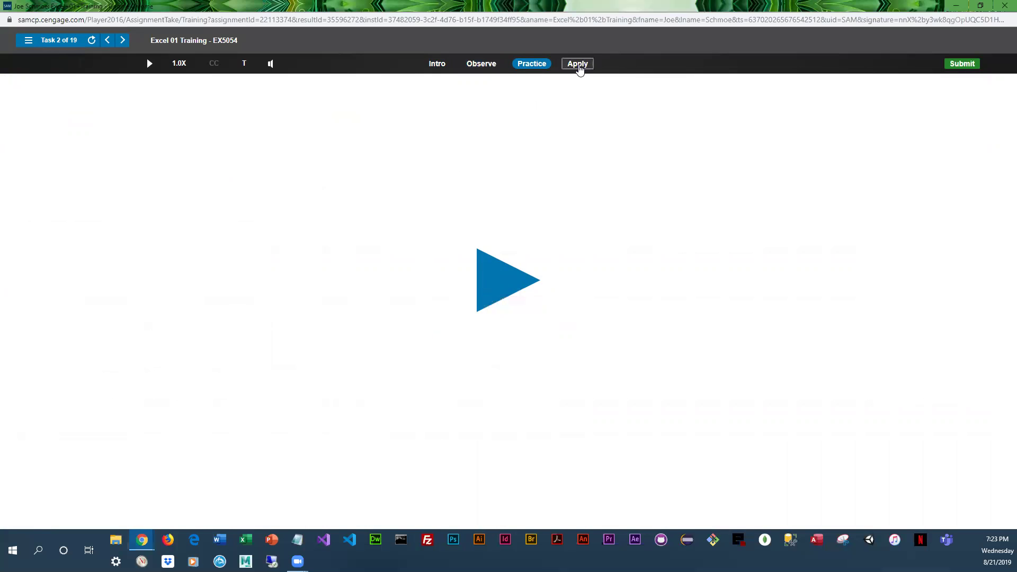
Step: Complete Task 2 in Apply mode by saving the workbook as GIC Income Statement in the Documents folder
left_click(578, 65)
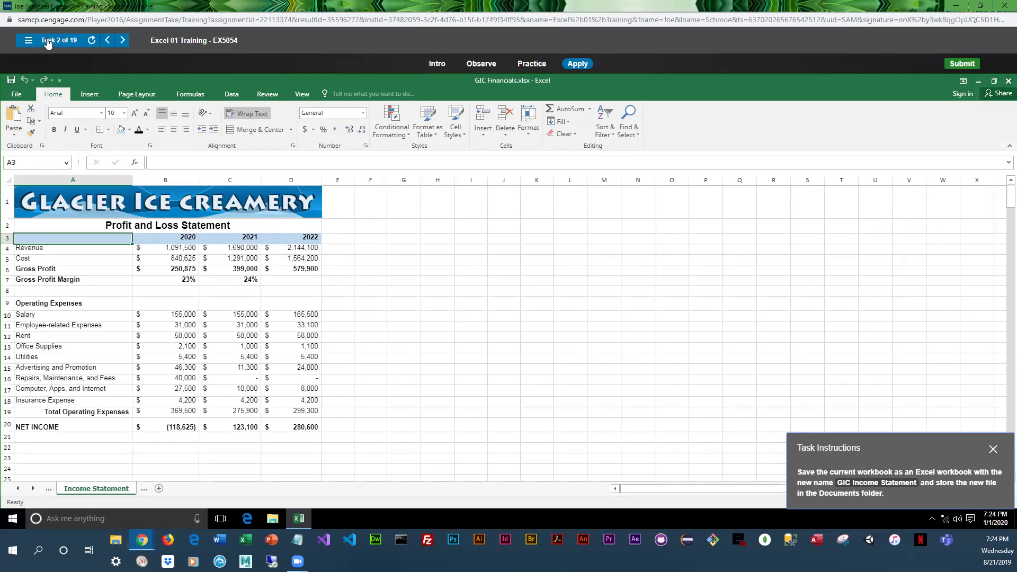
left_click(17, 95)
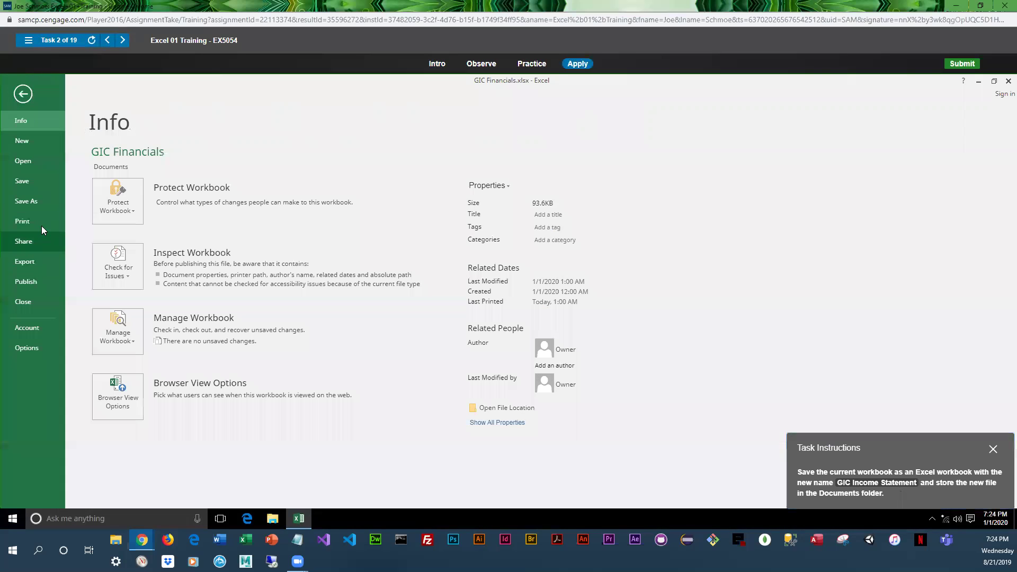
left_click(37, 202)
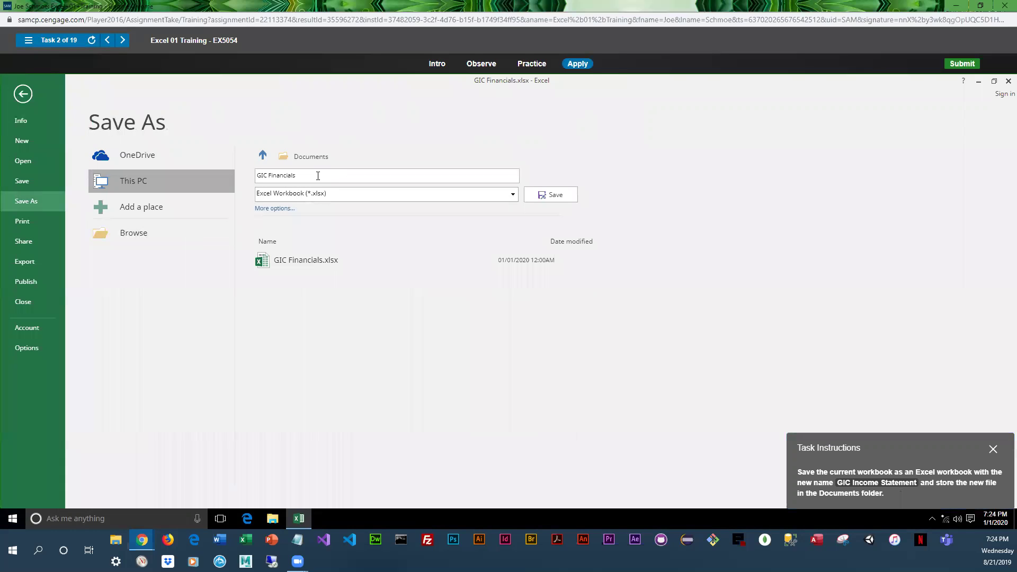
left_click(567, 194)
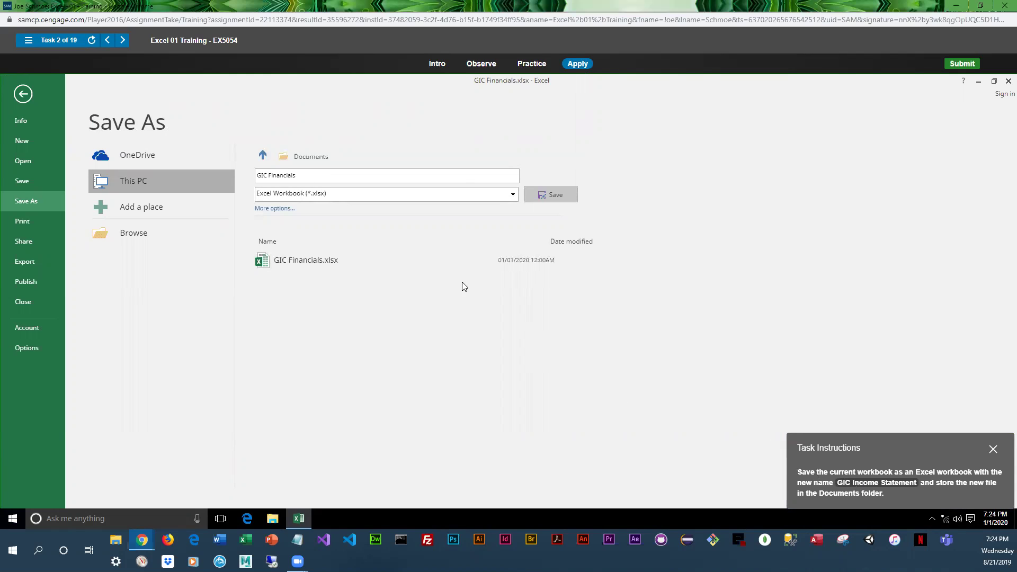
left_click_drag(270, 175, 314, 176)
type("GIC Income S")
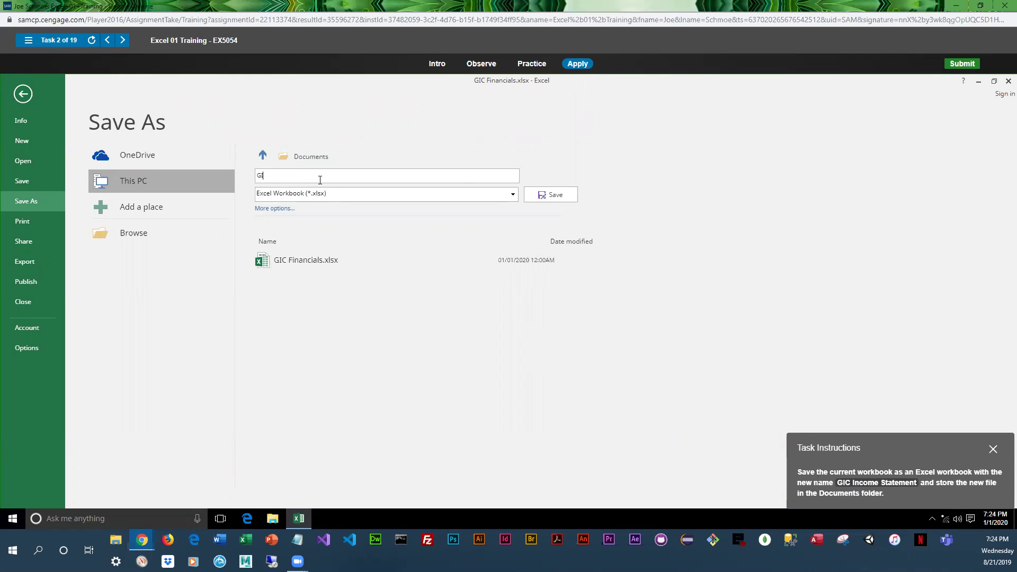
type("tatement")
left_click(567, 195)
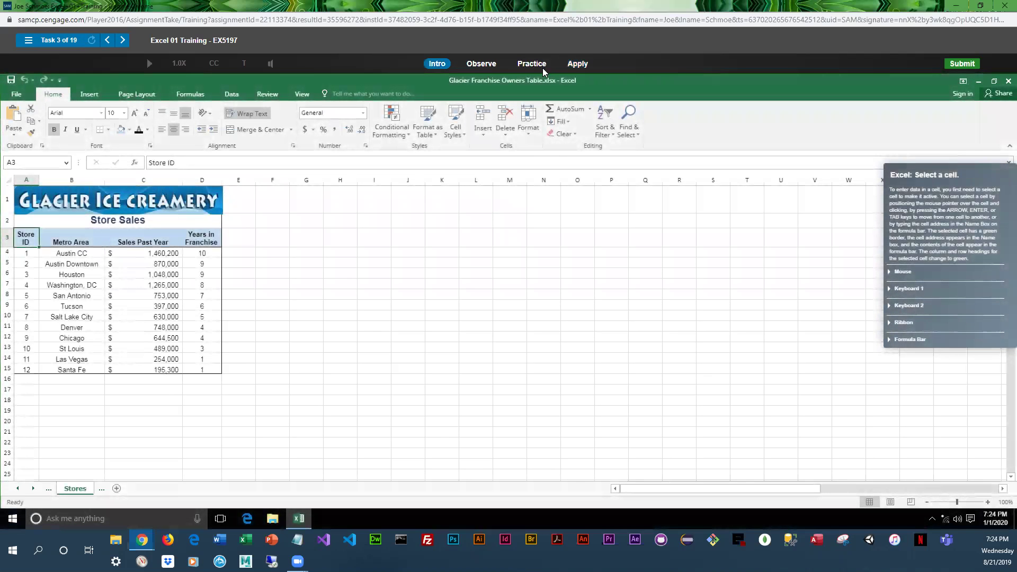
Step: Complete Task 3 in Apply mode by selecting cell D5, and open Task 4 in Apply mode
left_click(578, 66)
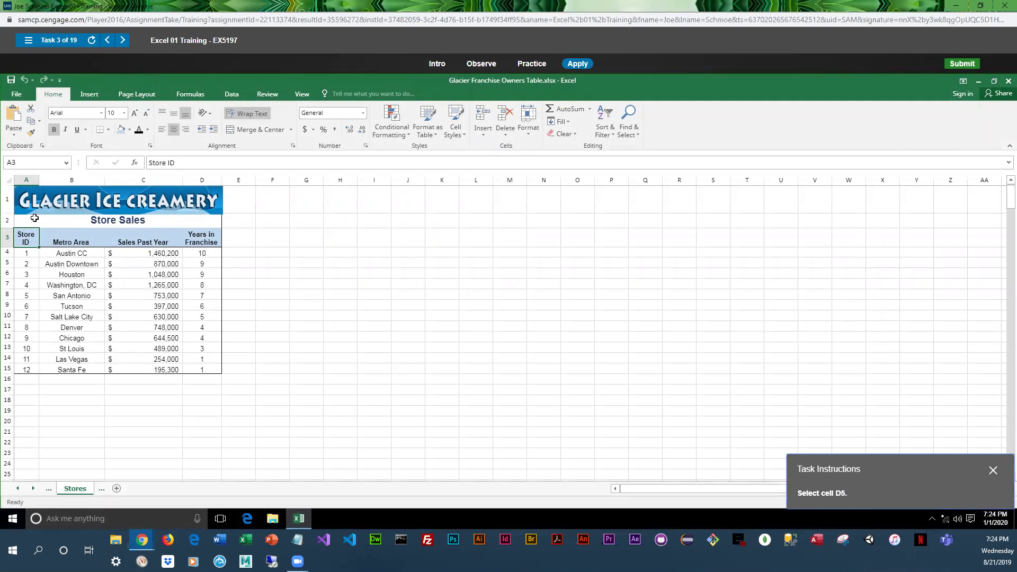
left_click(206, 266)
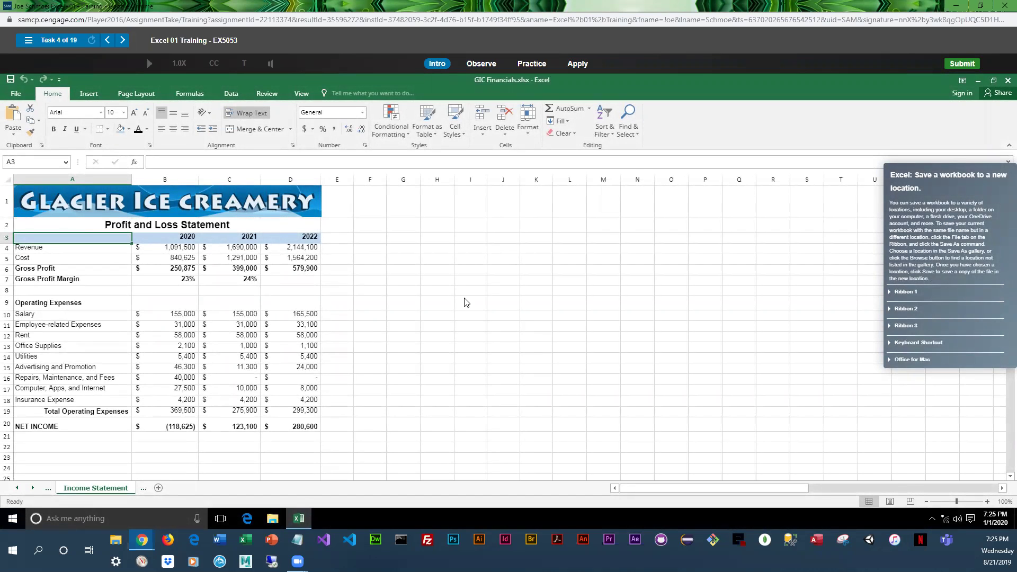
left_click(576, 64)
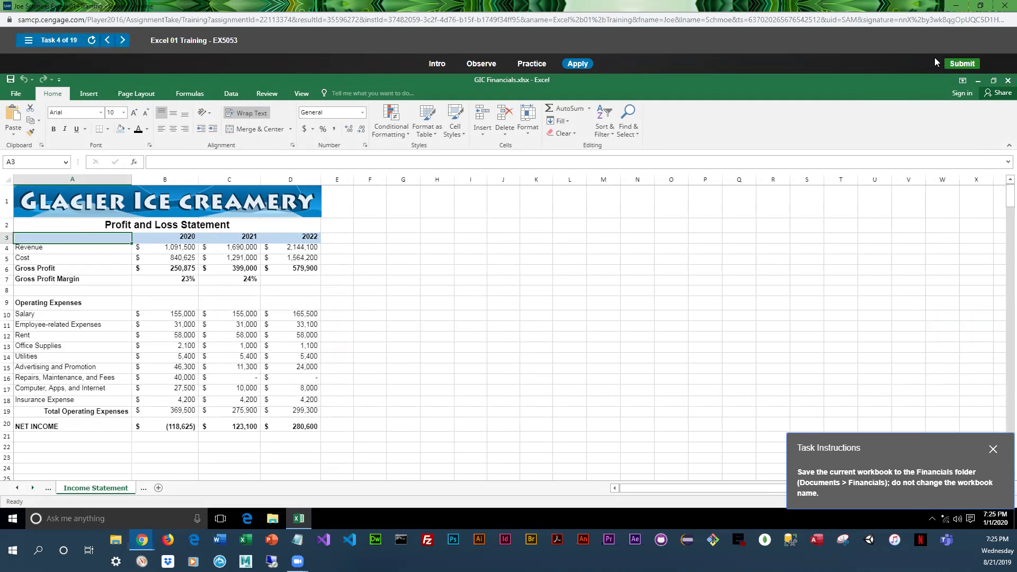
Step: Submit the Excel 01 Training, preview the printout of its completion summary without printing, and close the training
left_click(963, 64)
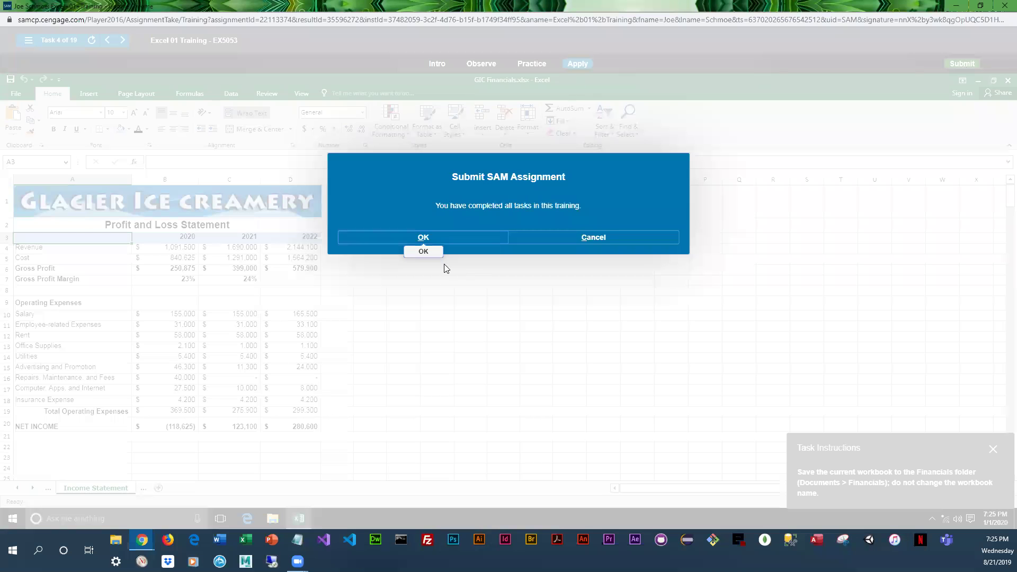
left_click(422, 239)
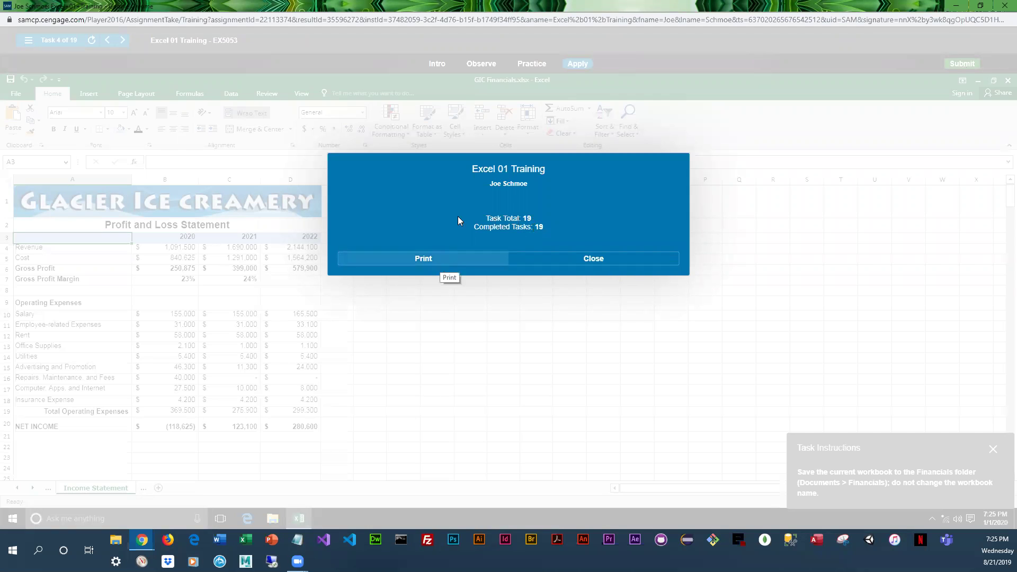
left_click(436, 258)
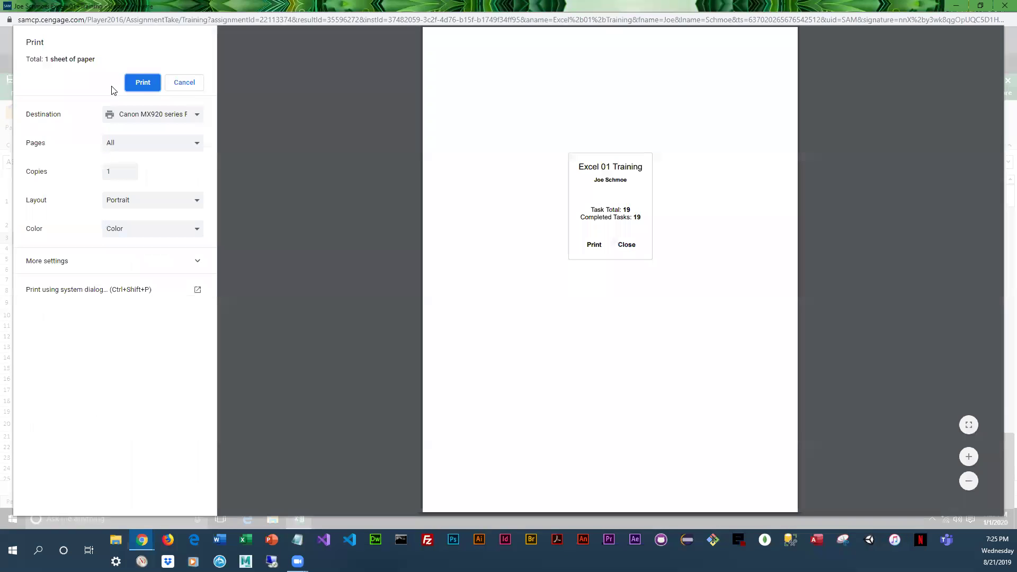
left_click(184, 82)
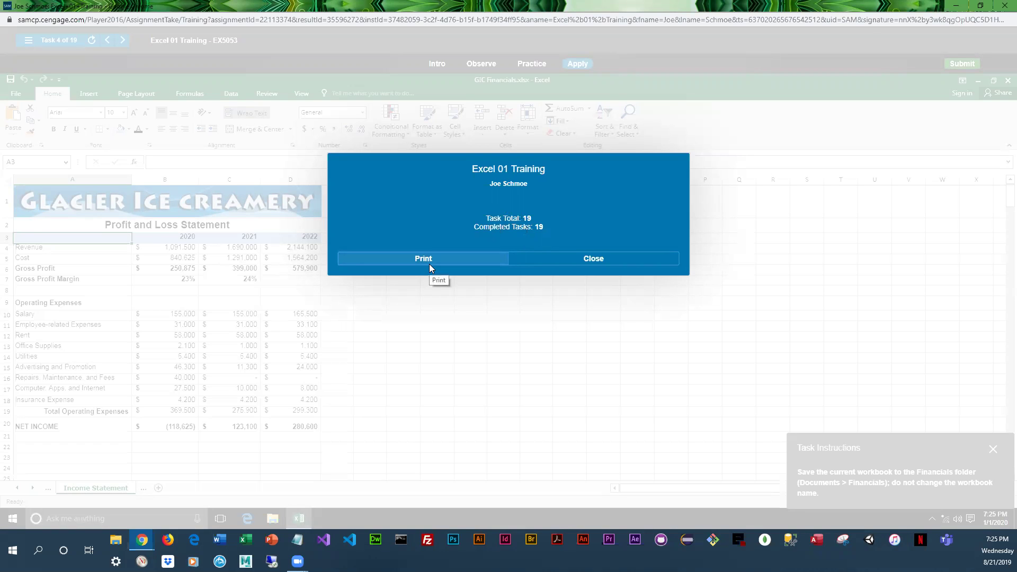
left_click(595, 259)
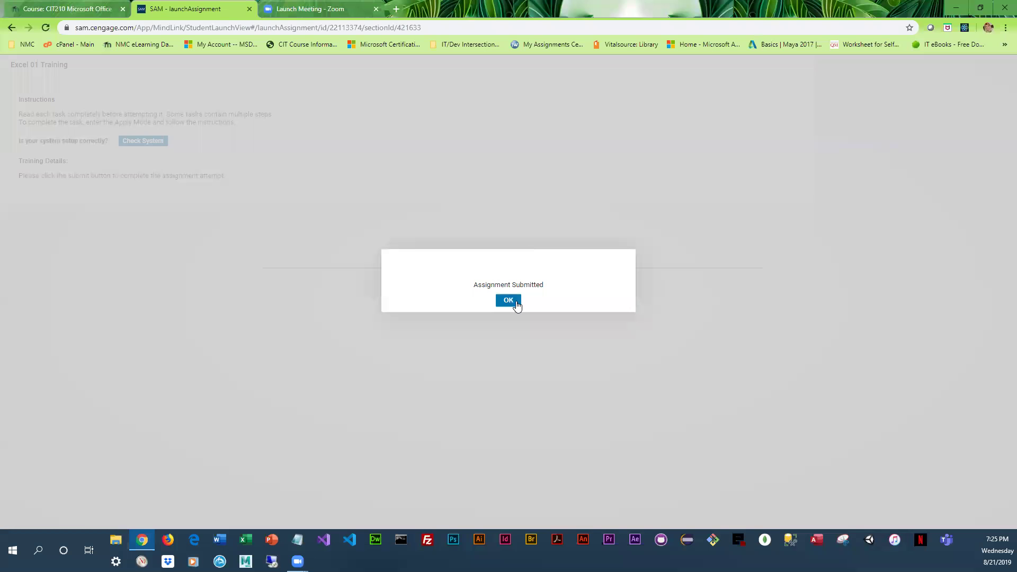
left_click(511, 300)
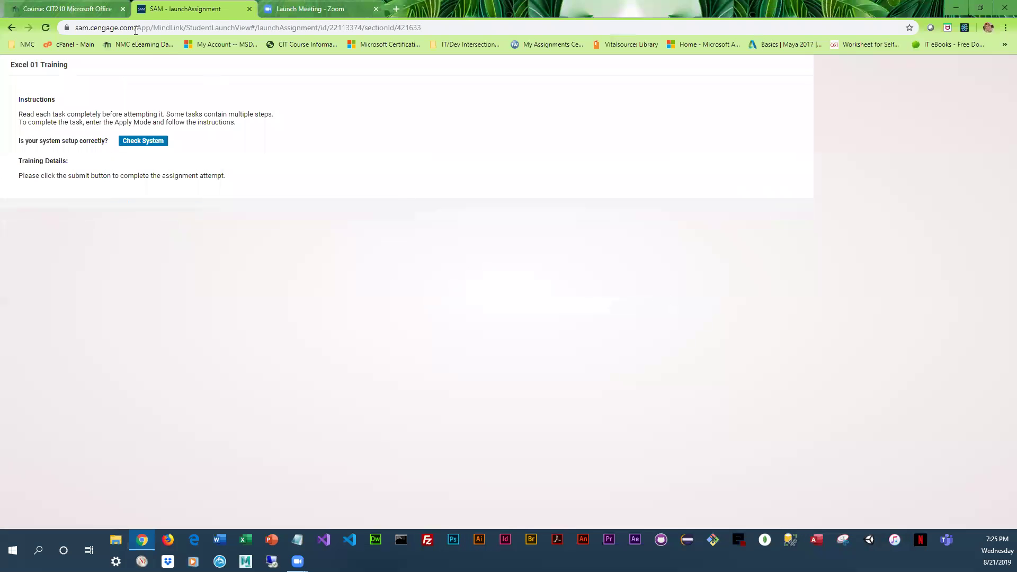
Step: Return to the CIT210 course page, open its grades, and examine the Week 1 to Week 3 scores, including the Excel 02 Test percentage
left_click(49, 8)
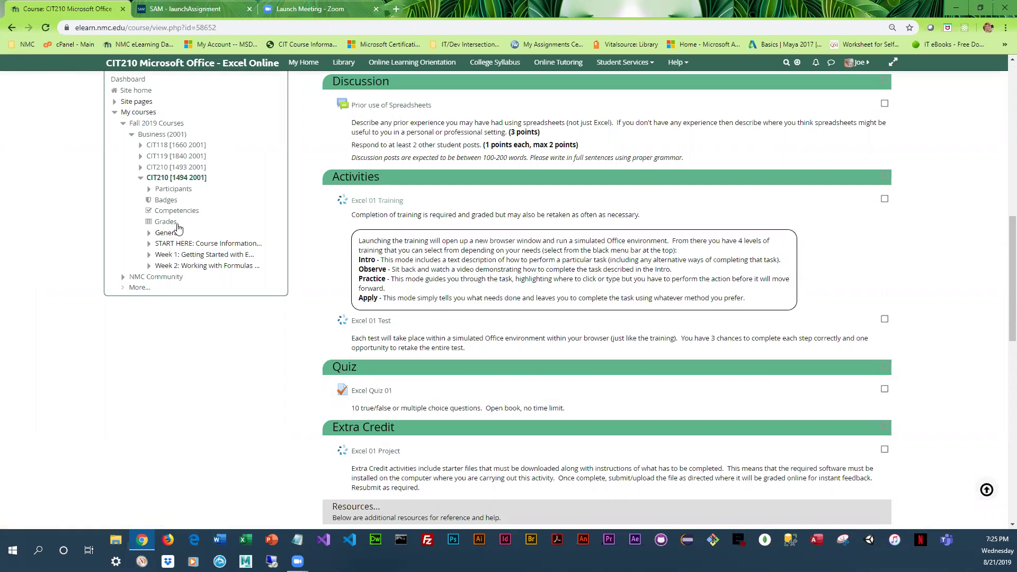
left_click(166, 222)
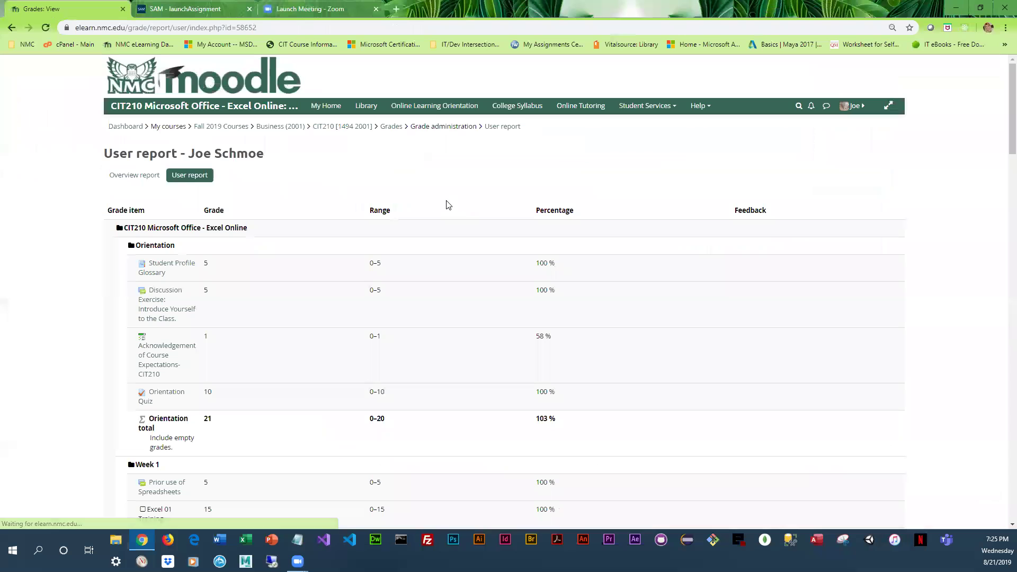
scroll(313, 289, "down", 3)
scroll(273, 278, "down", 1)
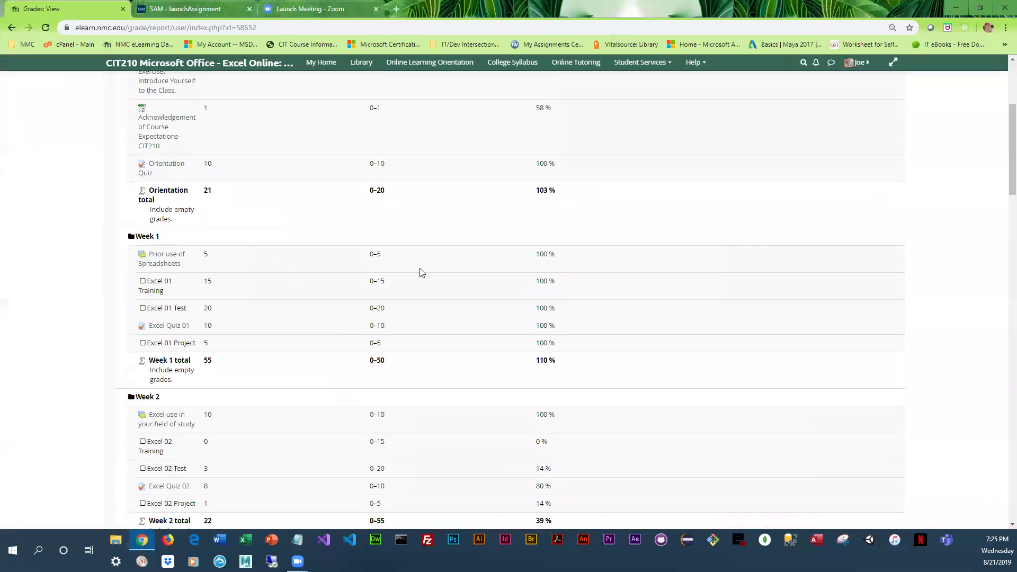
scroll(233, 352, "down", 4)
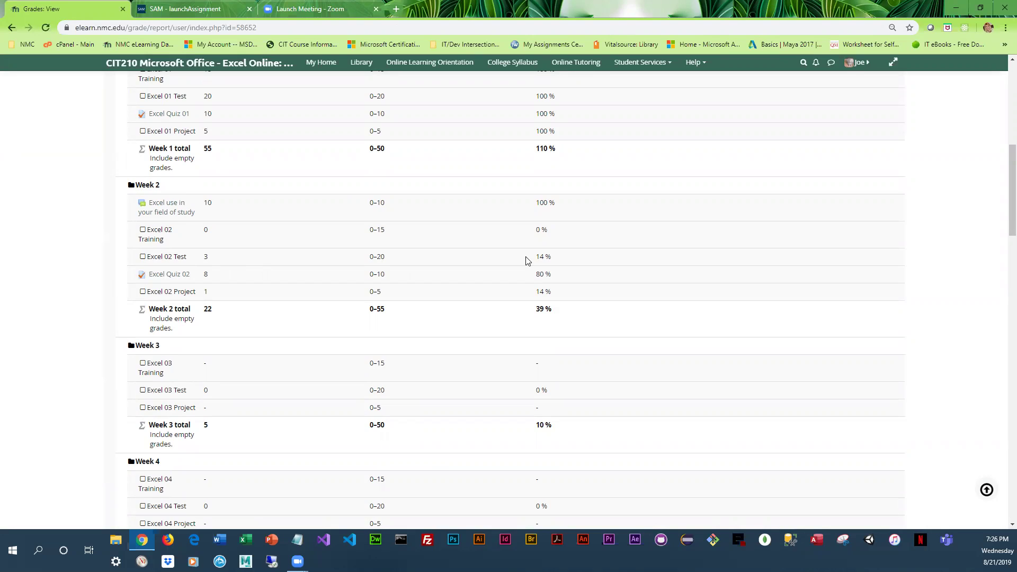
scroll(317, 238, "up", 2)
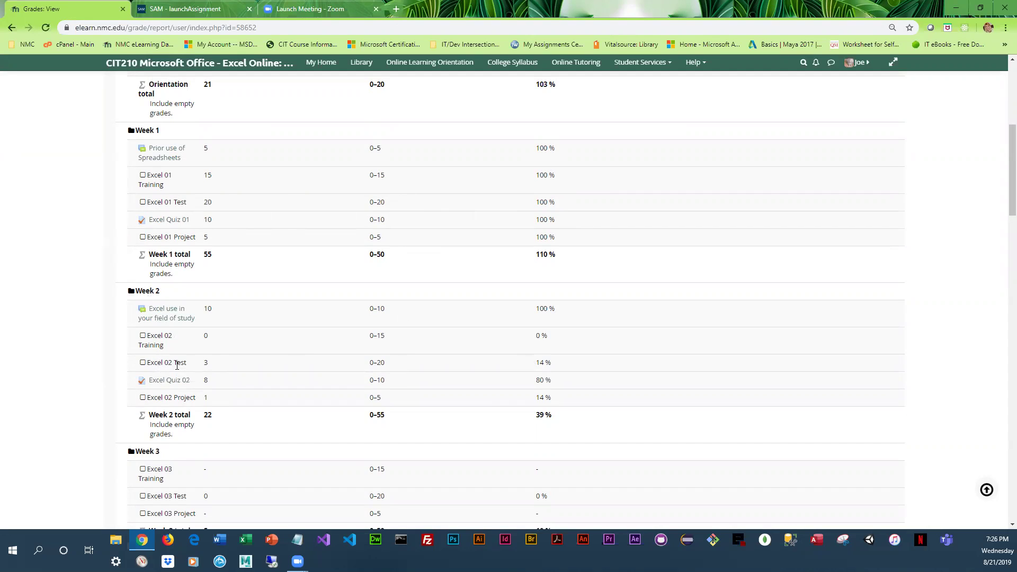
left_click_drag(537, 363, 571, 365)
scroll(505, 313, "up", 1)
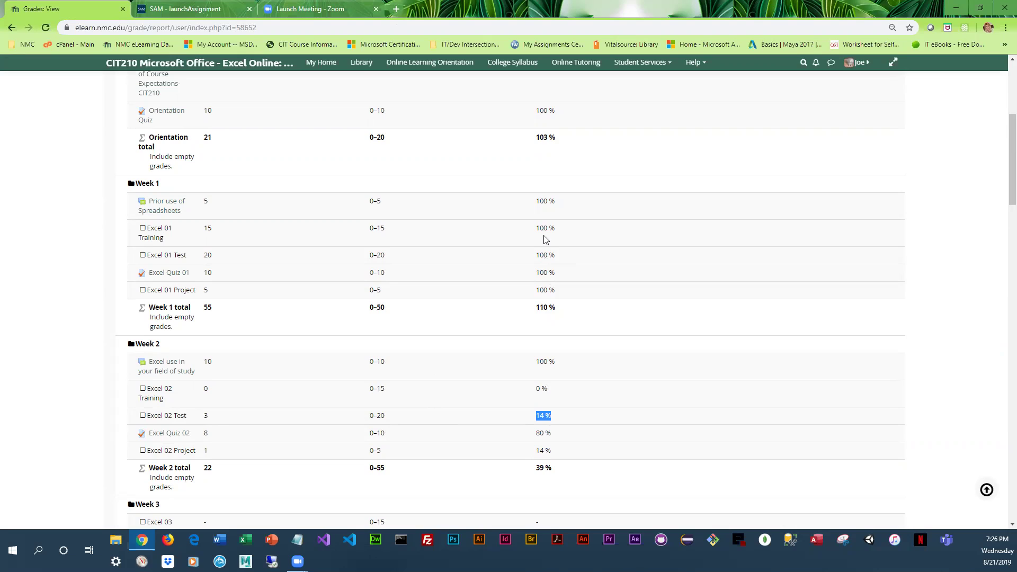
Step: Compare the Orientation, Week 1 and Week 2 totals with their point ranges in the user report
scroll(466, 288, "up", 3)
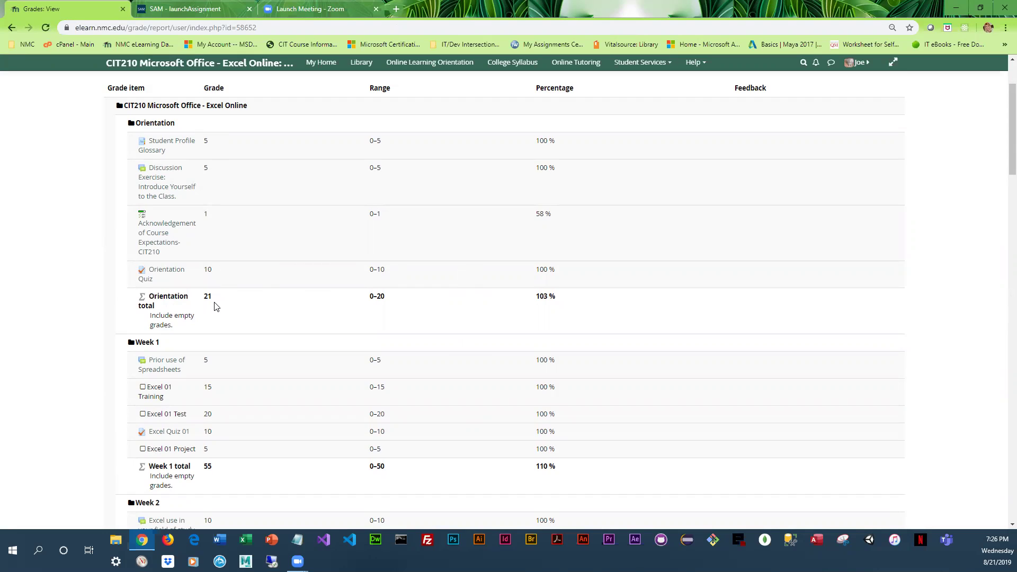
double_click(380, 295)
scroll(553, 295, "down", 3)
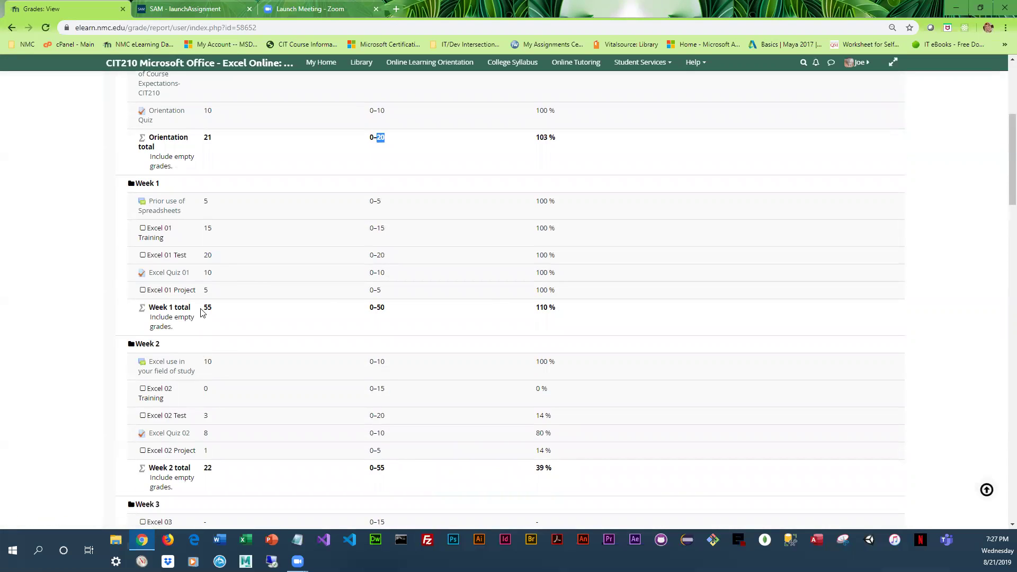
left_click(381, 306)
scroll(323, 327, "down", 2)
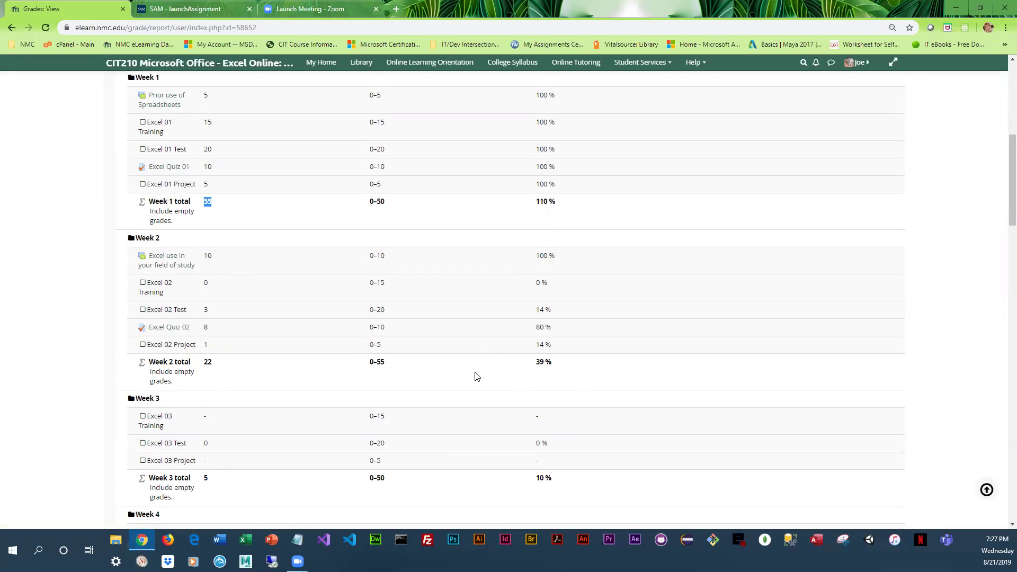
scroll(465, 374, "up", 7)
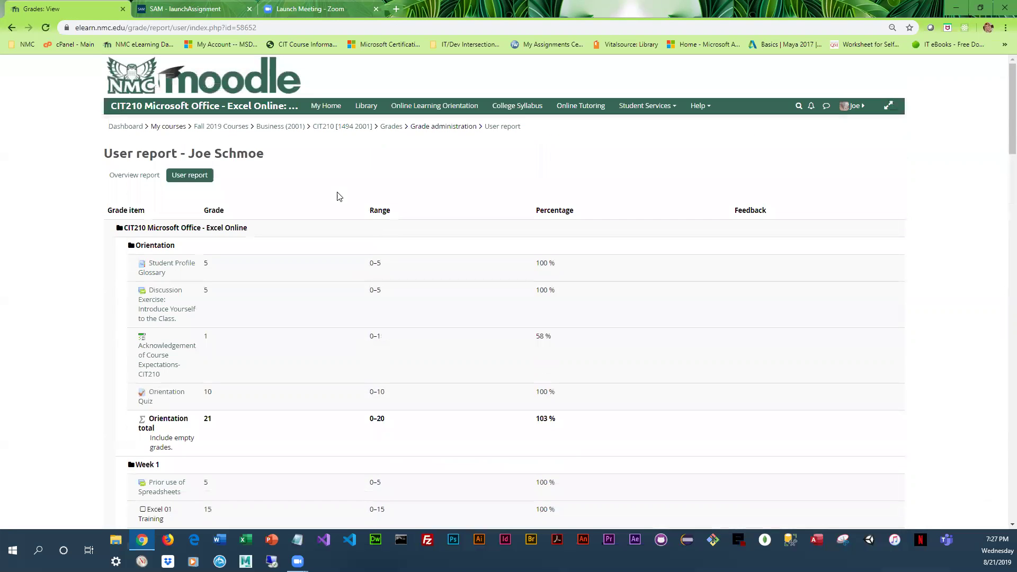
Step: Go back to the course page, launch the Excel 01 Test, and start the exam in a maximized window
left_click(10, 29)
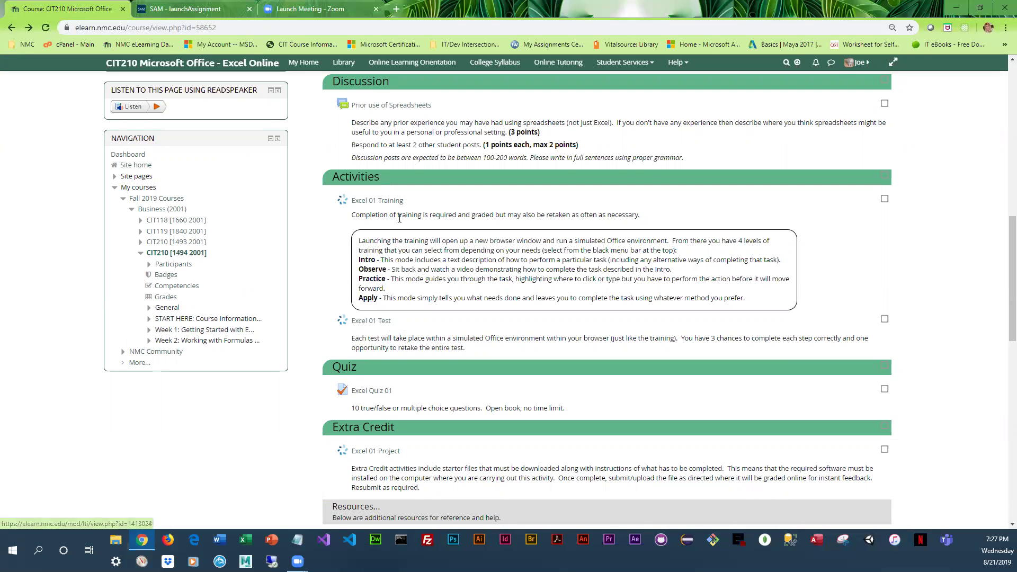
left_click(383, 322)
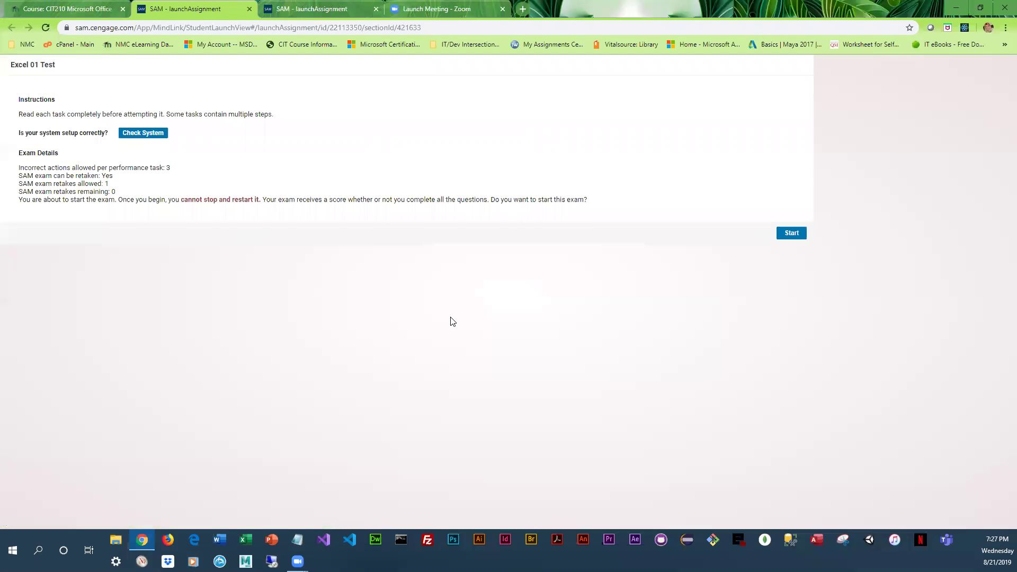
left_click(791, 237)
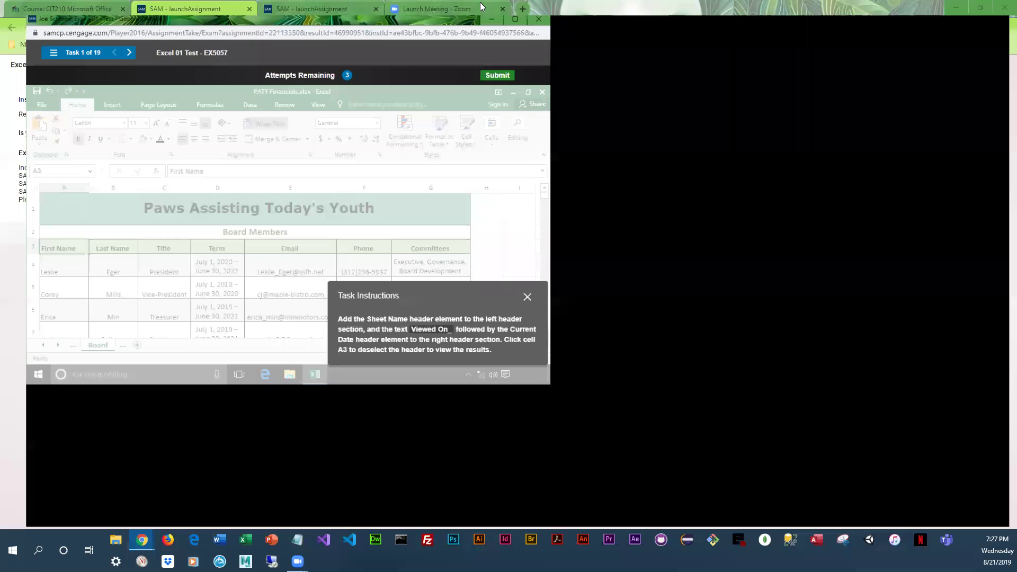
double_click(352, 120)
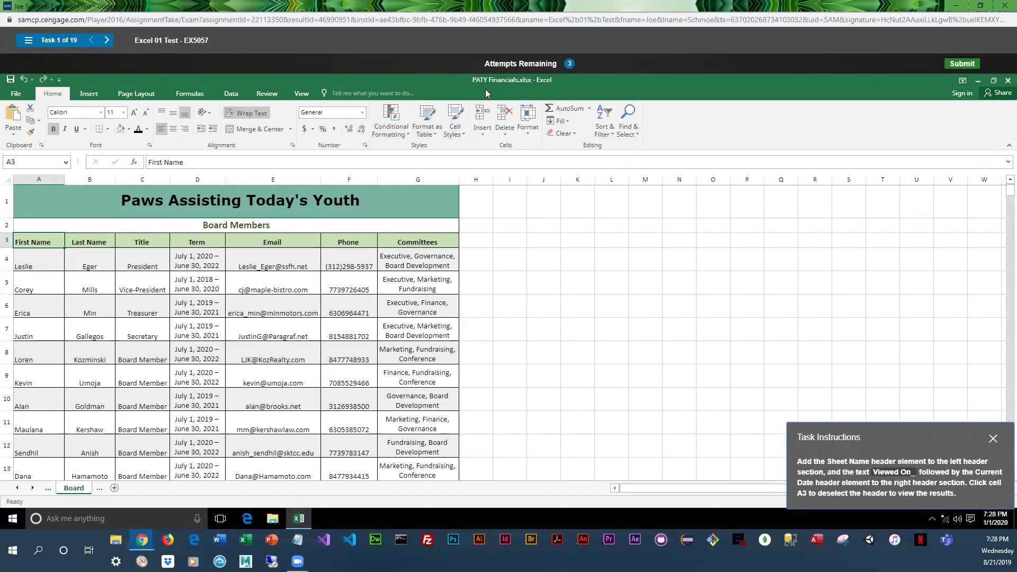
Step: Close the exam window without submitting, dismiss the incomplete-assignment notice, and close the Excel 01 Test page
left_click(1004, 5)
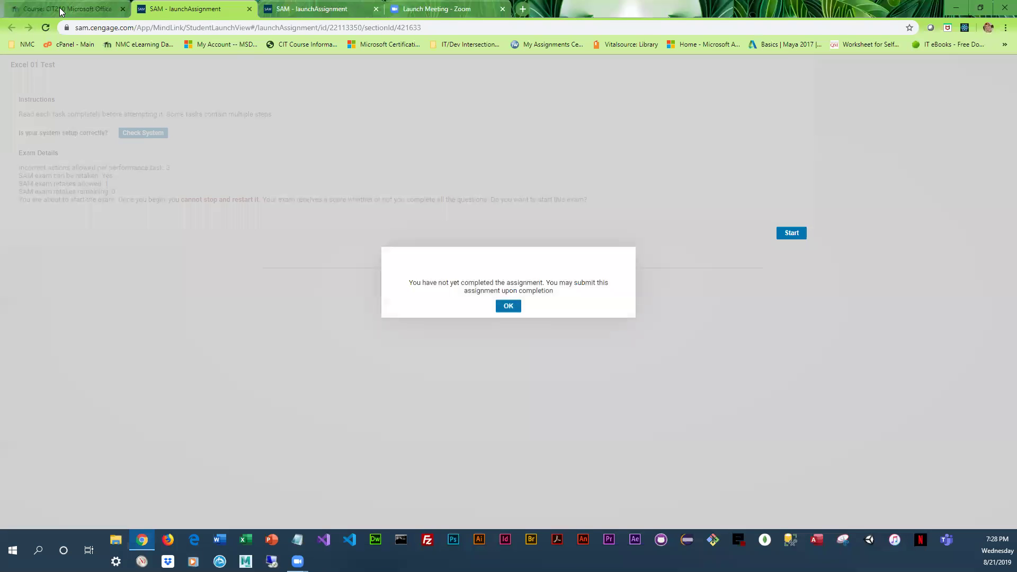
left_click(514, 307)
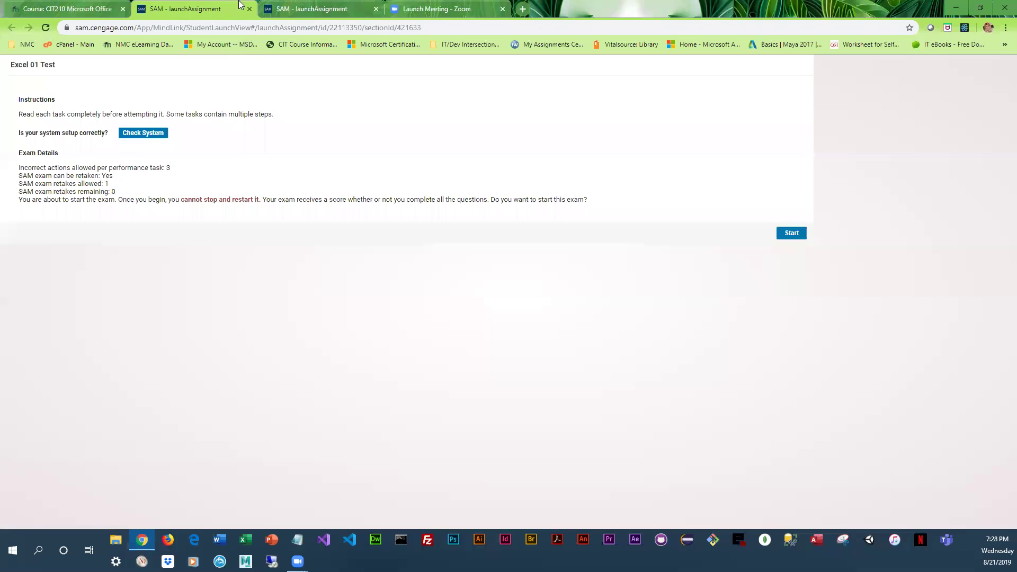
left_click(250, 9)
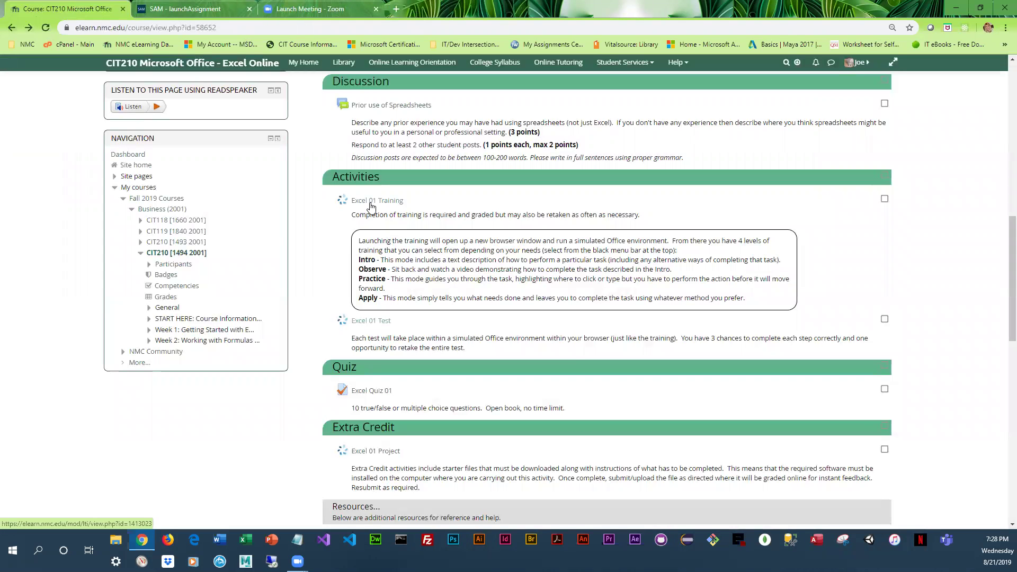
Step: Look over the Week 1 quiz, extra credit and resources, and open the required reading Excel Module 1: Getting Started with Excel 2016
scroll(378, 306, "down", 2)
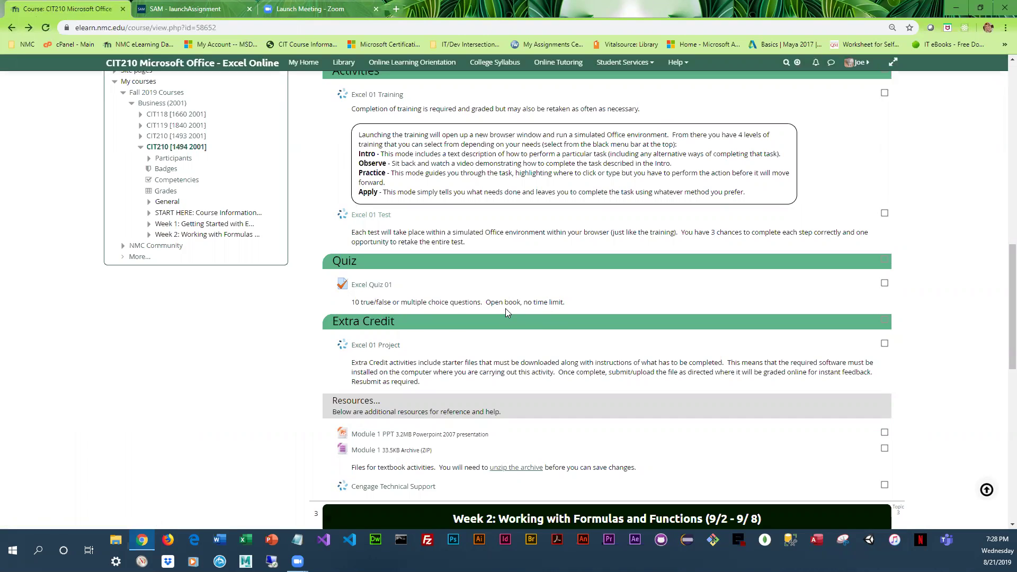
scroll(506, 308, "up", 2)
scroll(402, 254, "up", 3)
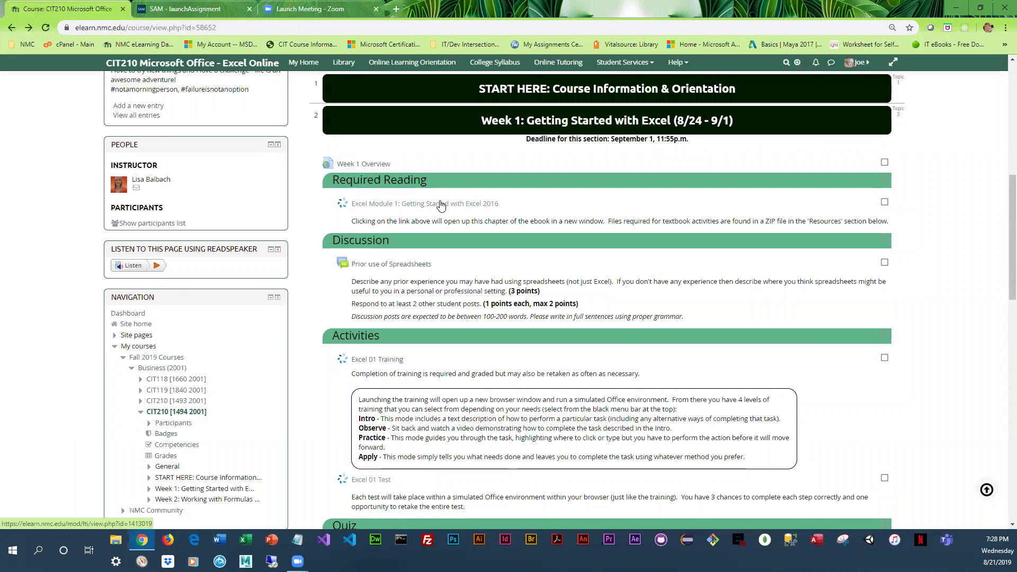
left_click(465, 203)
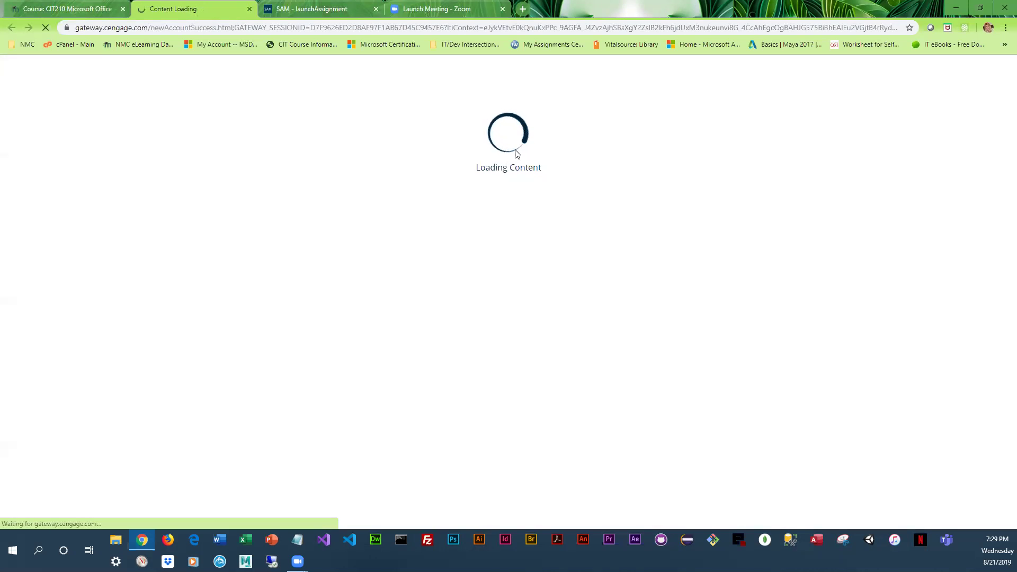
Step: Look over the Week 1 extra credit and resources on the course page, checking the opened Excel Module 1 ebook in between
left_click(81, 9)
scroll(386, 268, "down", 7)
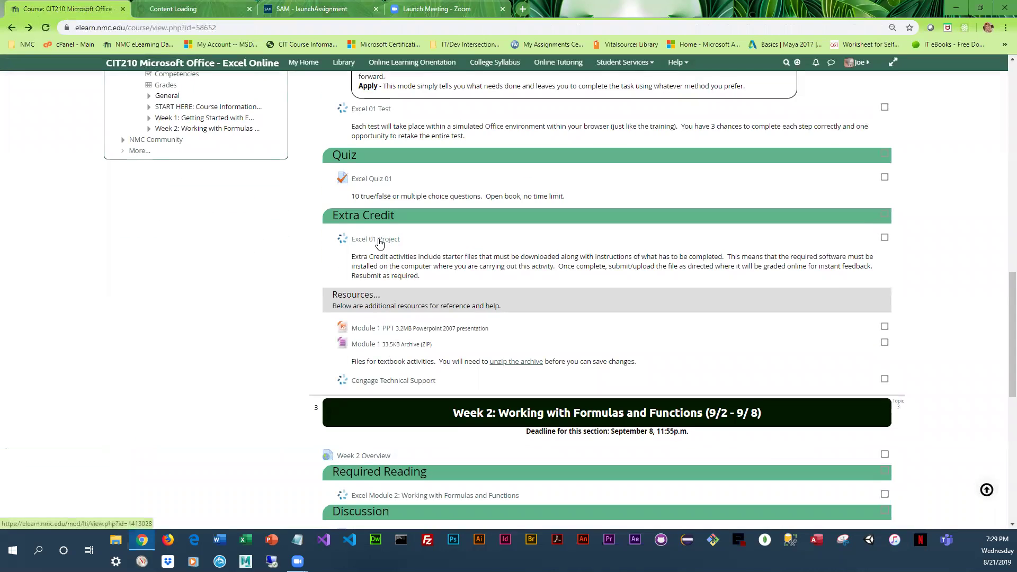
left_click(379, 243)
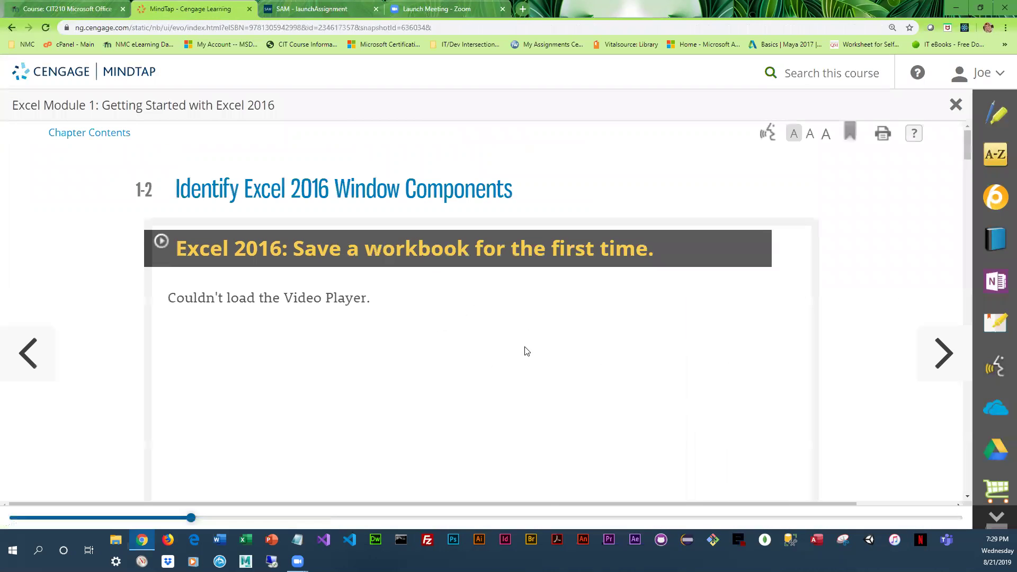
left_click(52, 7)
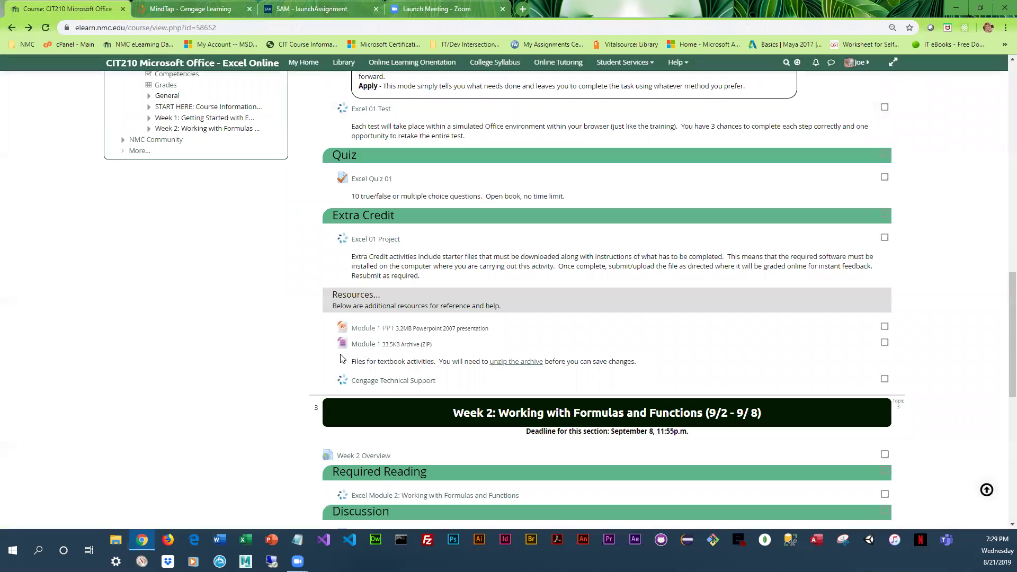
left_click(189, 9)
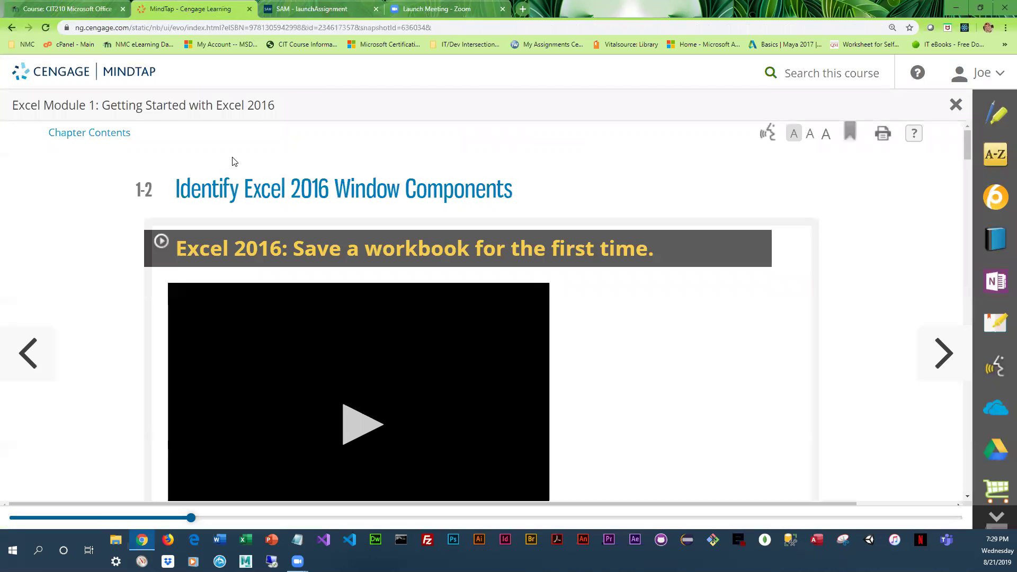
left_click(58, 8)
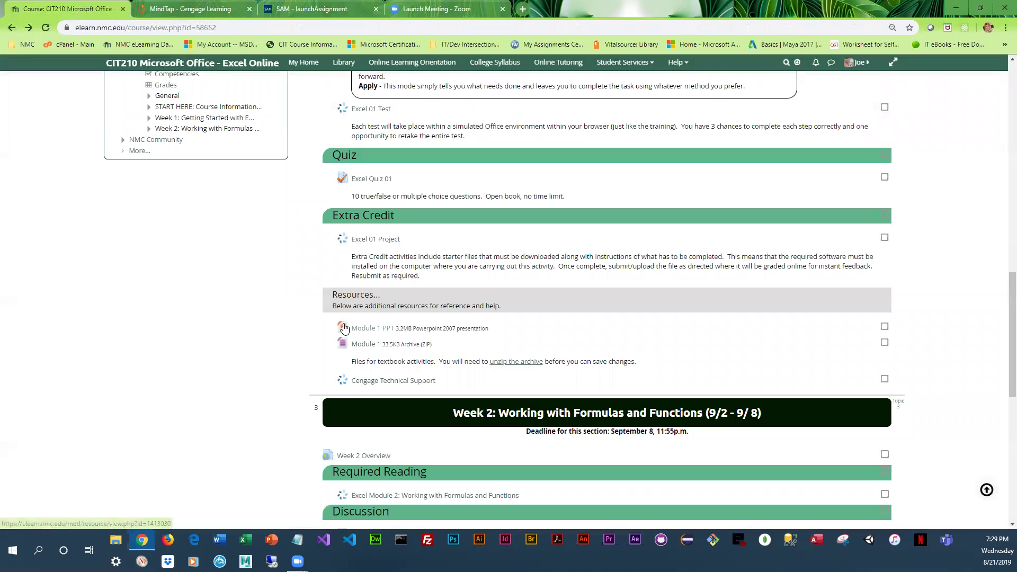
Step: Launch and start the extra credit Excel 01 Project, and examine its file download and upload steps, including the expected file name
left_click(390, 244)
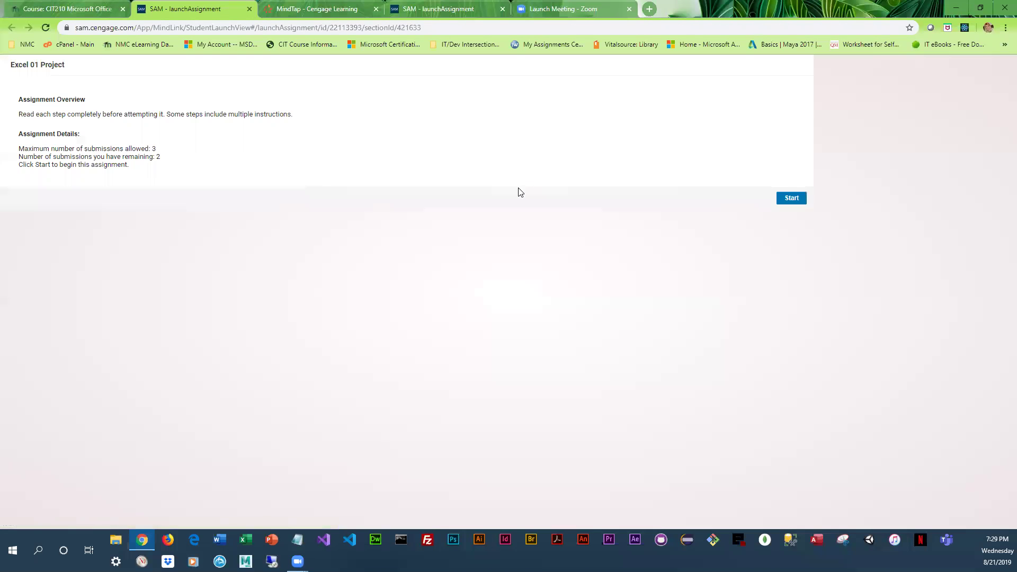
left_click(791, 198)
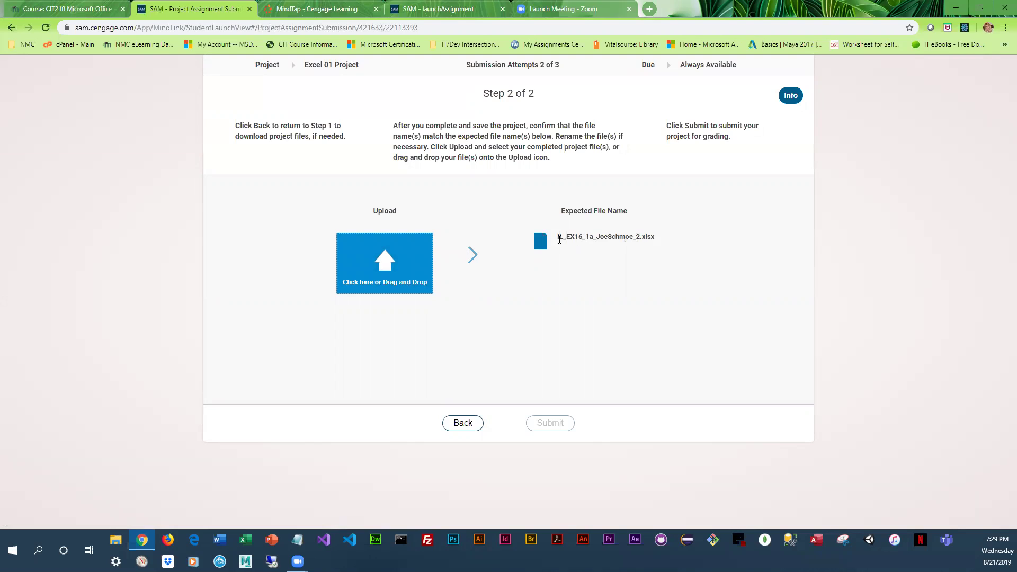
triple_click(559, 237)
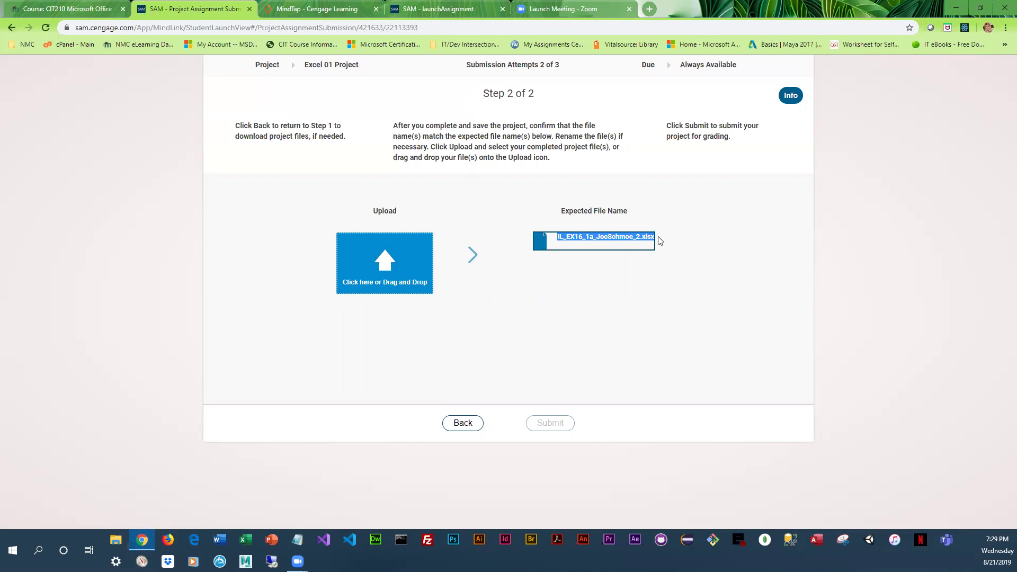
left_click(629, 274)
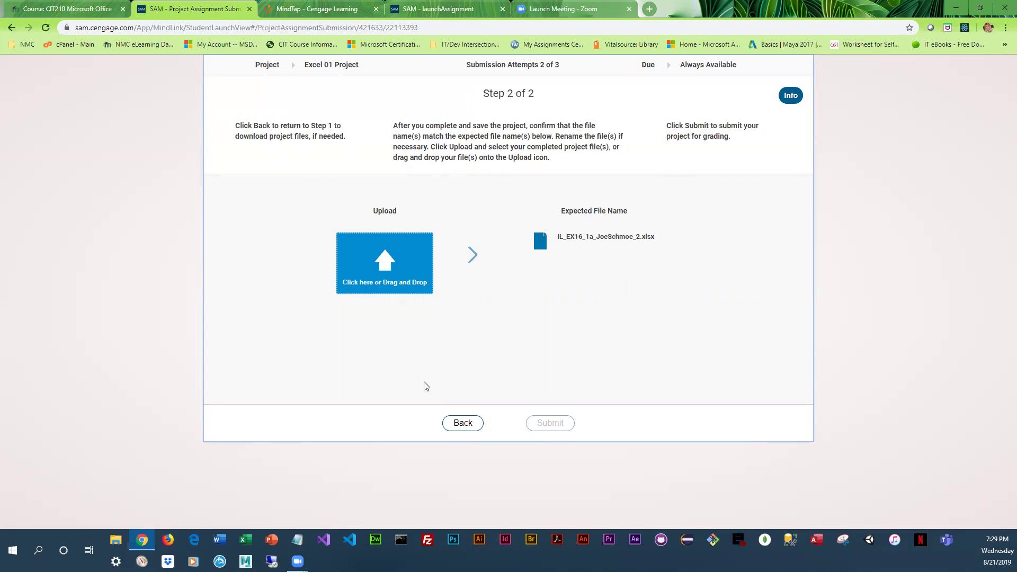
left_click(463, 422)
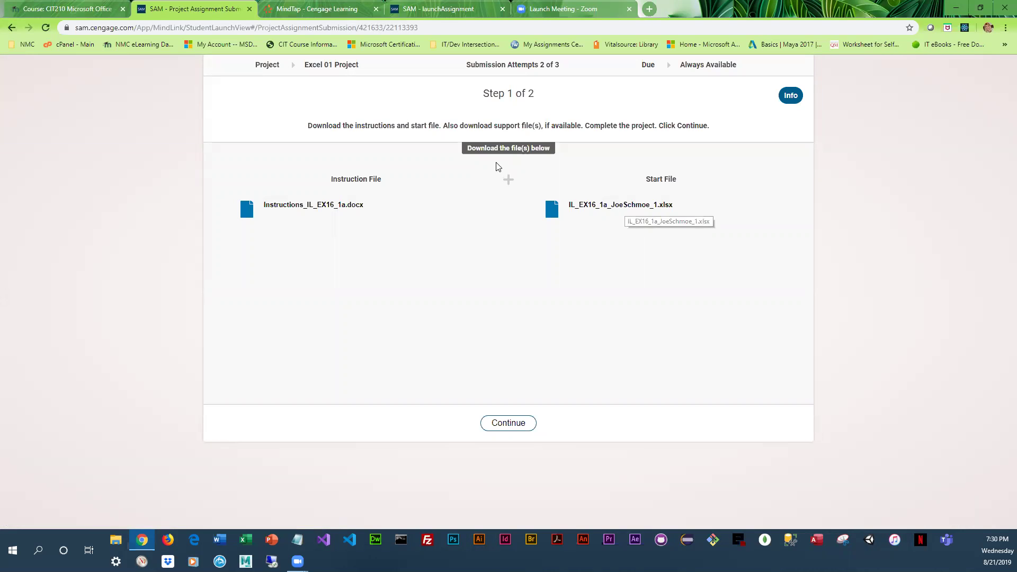
left_click(509, 422)
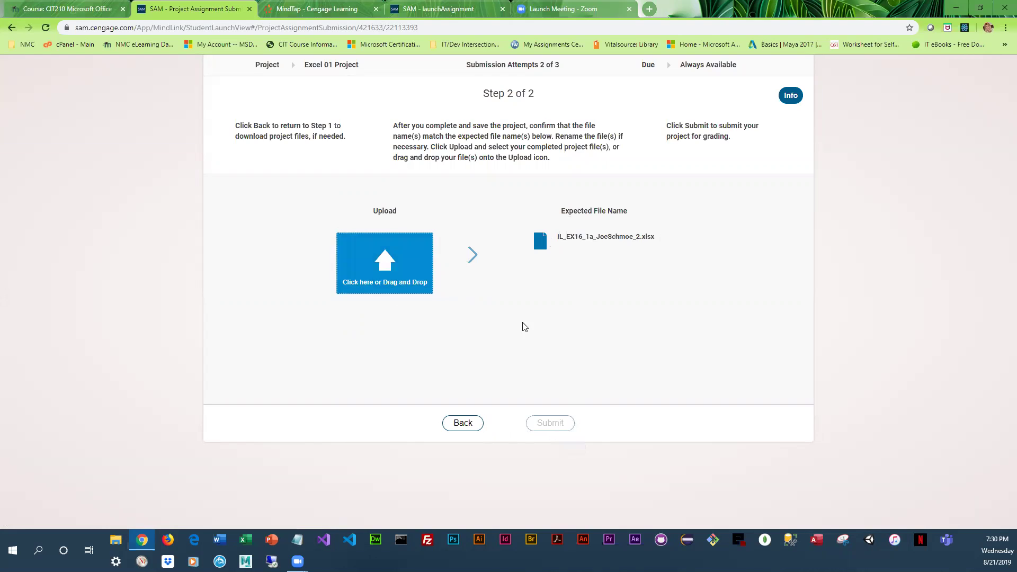
Step: Open the course grades from the course page and examine the Excel 01 Project's grade and percentage under Week 1
left_click(58, 12)
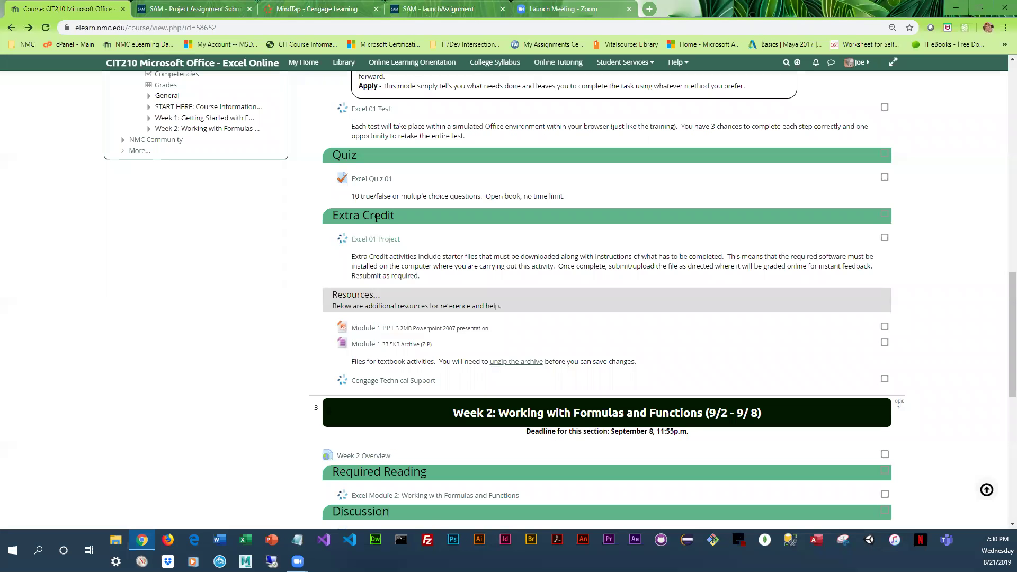
scroll(390, 264, "up", 3)
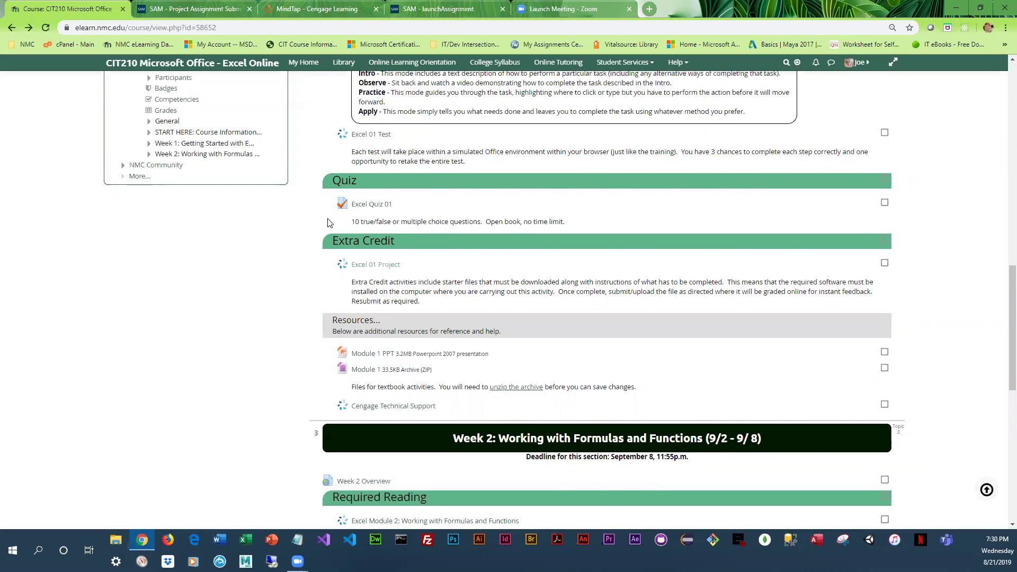
left_click(167, 245)
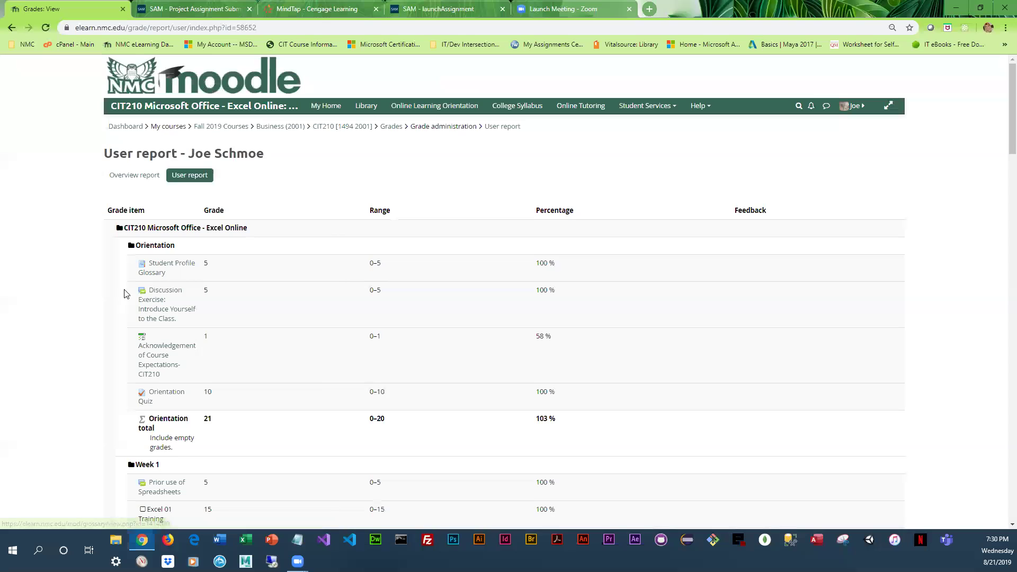
scroll(140, 376, "down", 3)
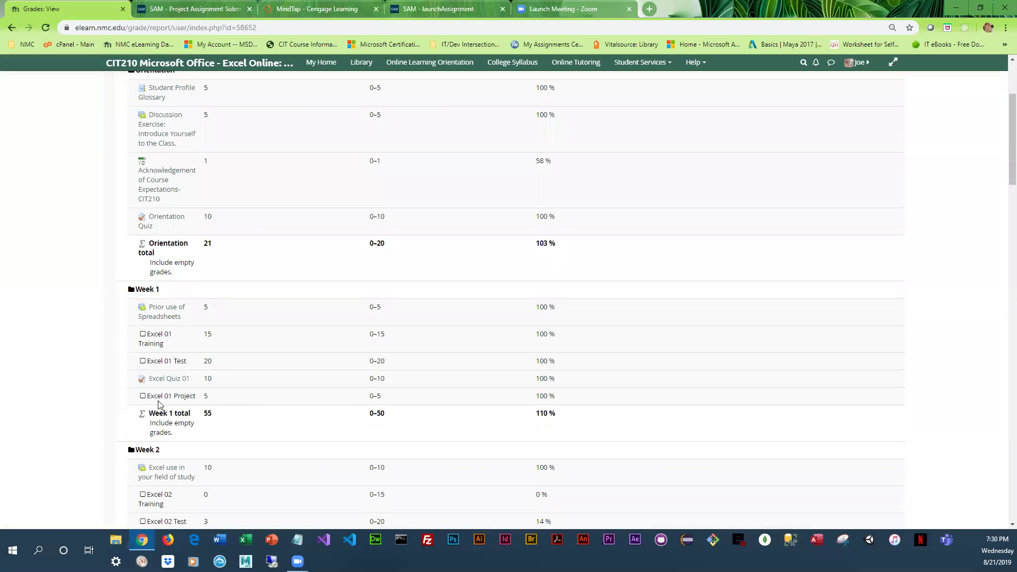
left_click_drag(203, 396, 215, 398)
left_click_drag(536, 395, 557, 397)
scroll(392, 413, "down", 3)
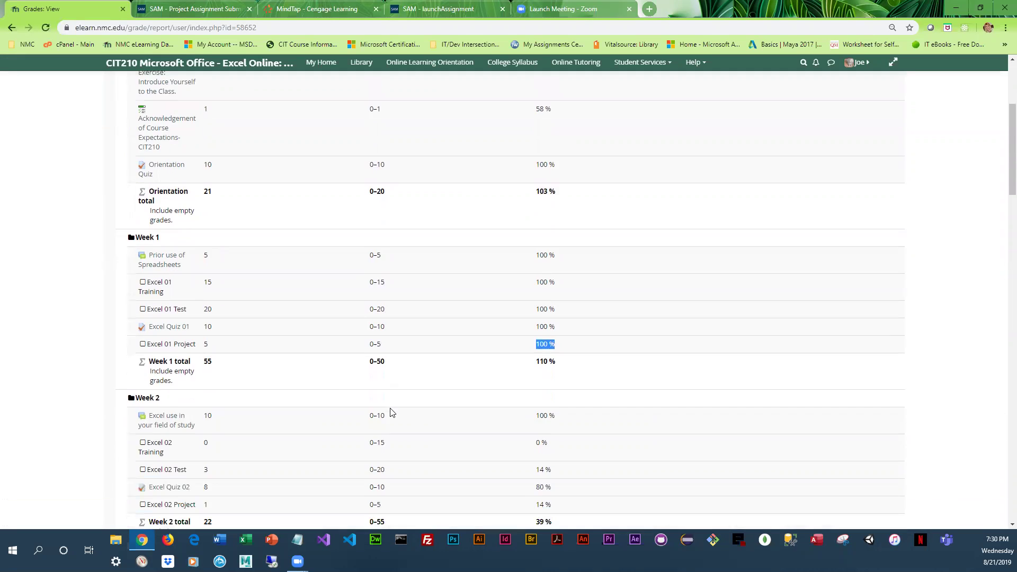
Step: Return to the CIT210 course page and review the Week 1 sections, including the Module 1 PPT and ZIP resources
scroll(360, 370, "up", 4)
scroll(349, 364, "up", 2)
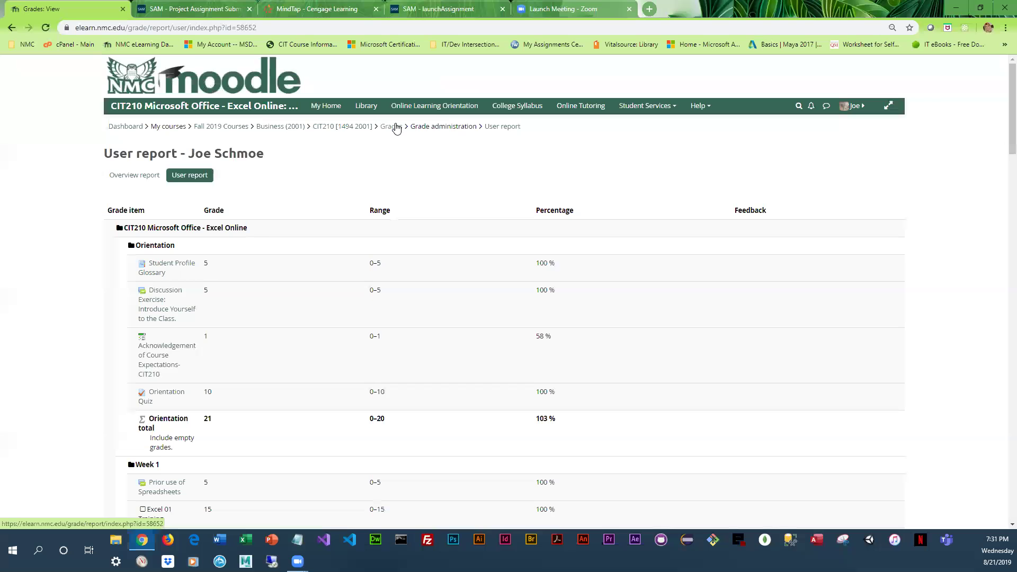
left_click(350, 127)
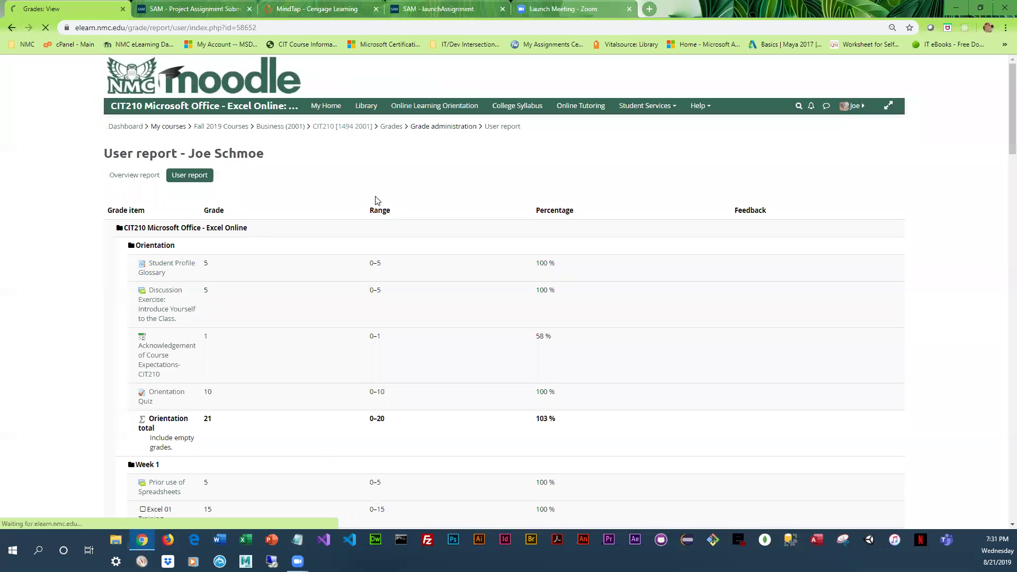
scroll(478, 351, "down", 5)
scroll(478, 351, "down", 15)
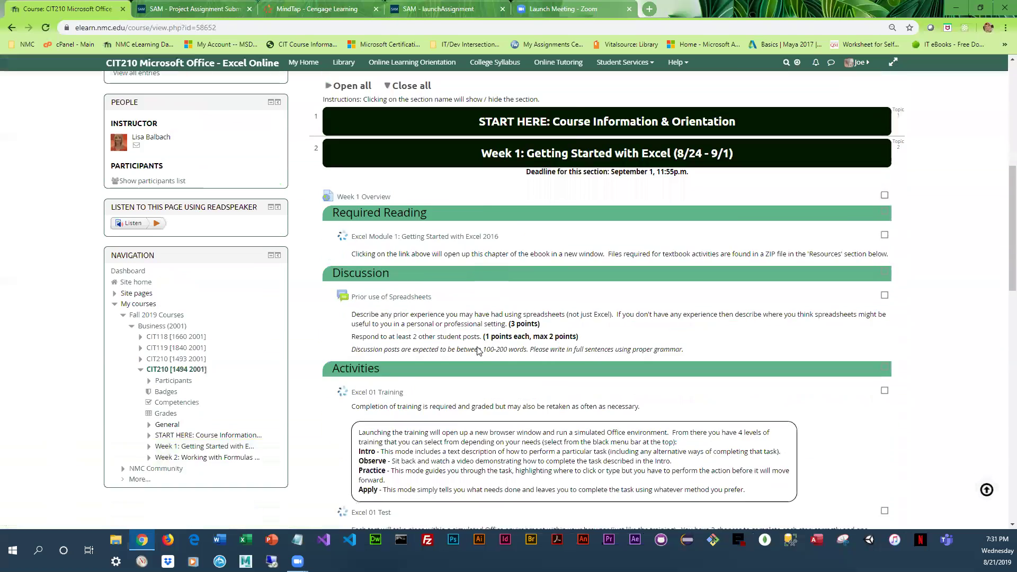
scroll(449, 376, "down", 1)
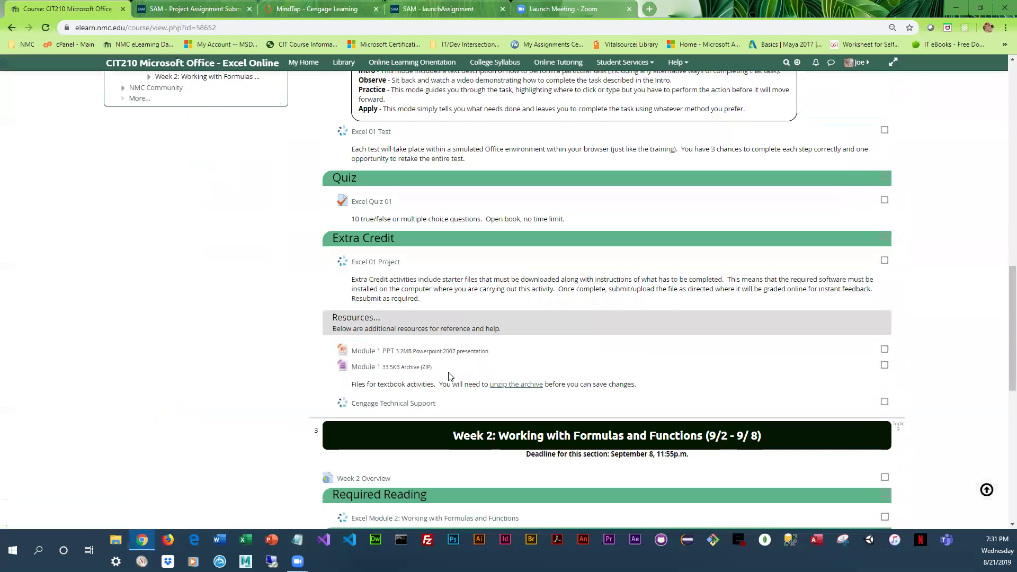
scroll(449, 376, "down", 2)
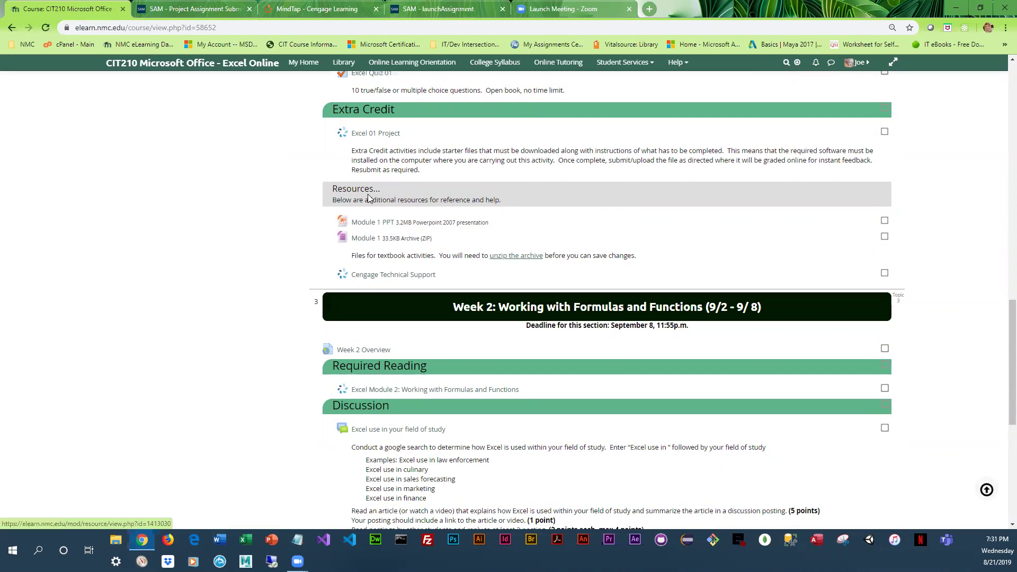
scroll(318, 244, "up", 1)
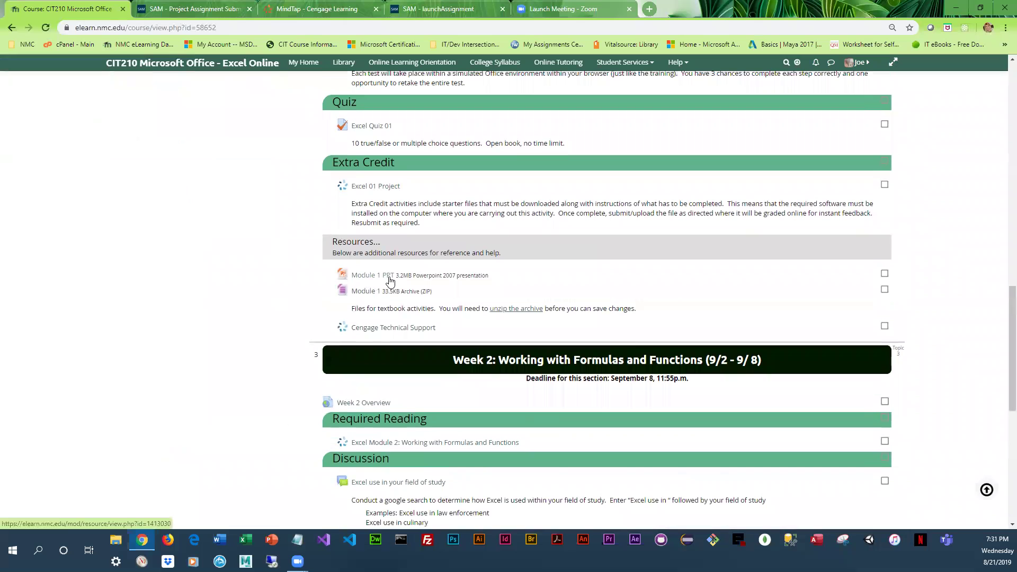
scroll(390, 278, "up", 8)
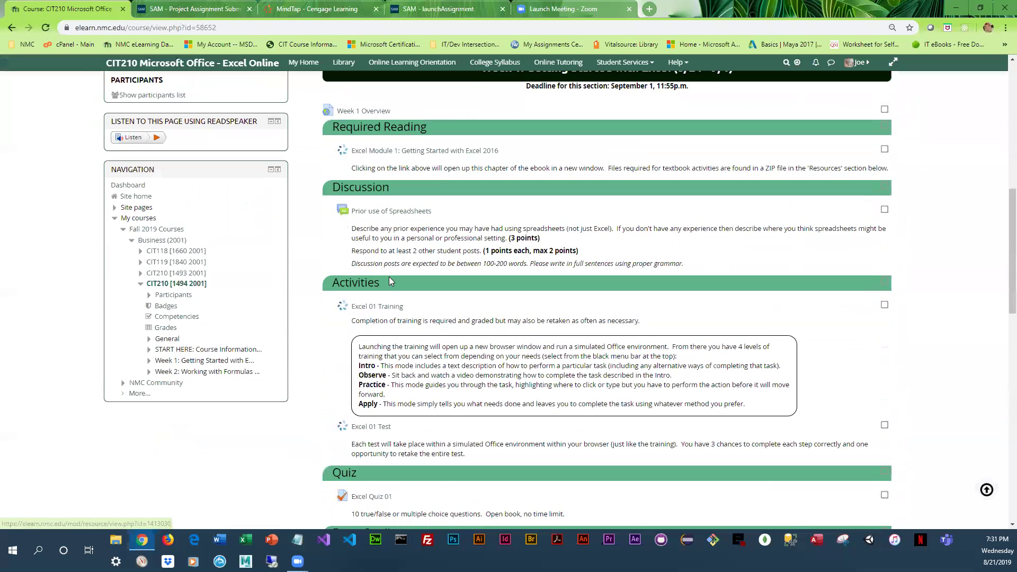